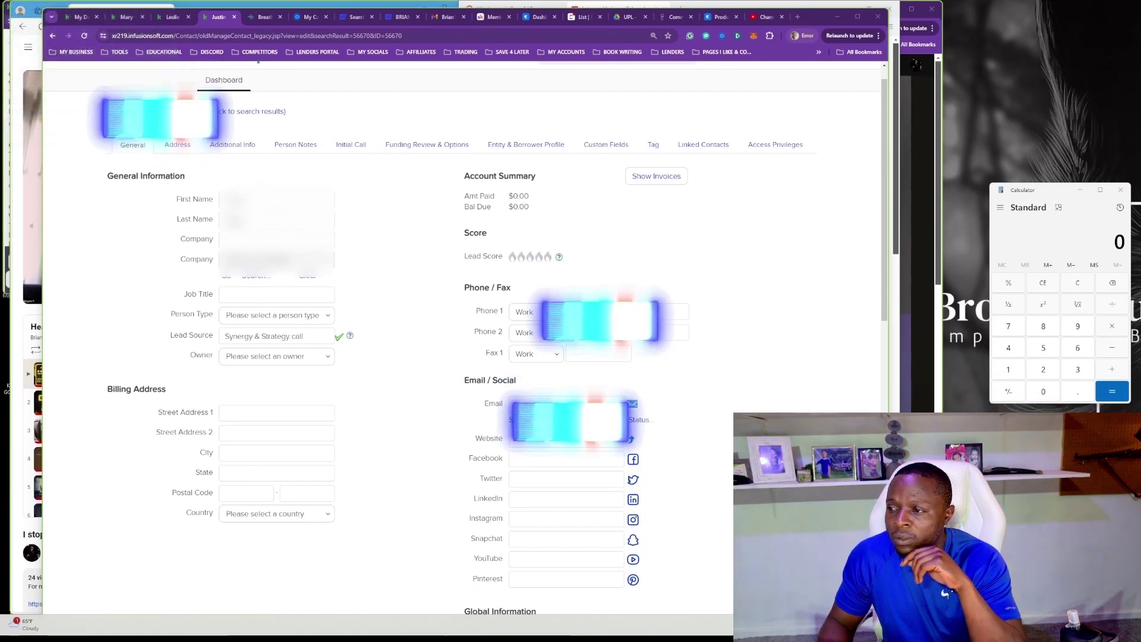
Maximize the Chrome window and show the contact's Initial Call tab in Keap.
left_click(902, 135)
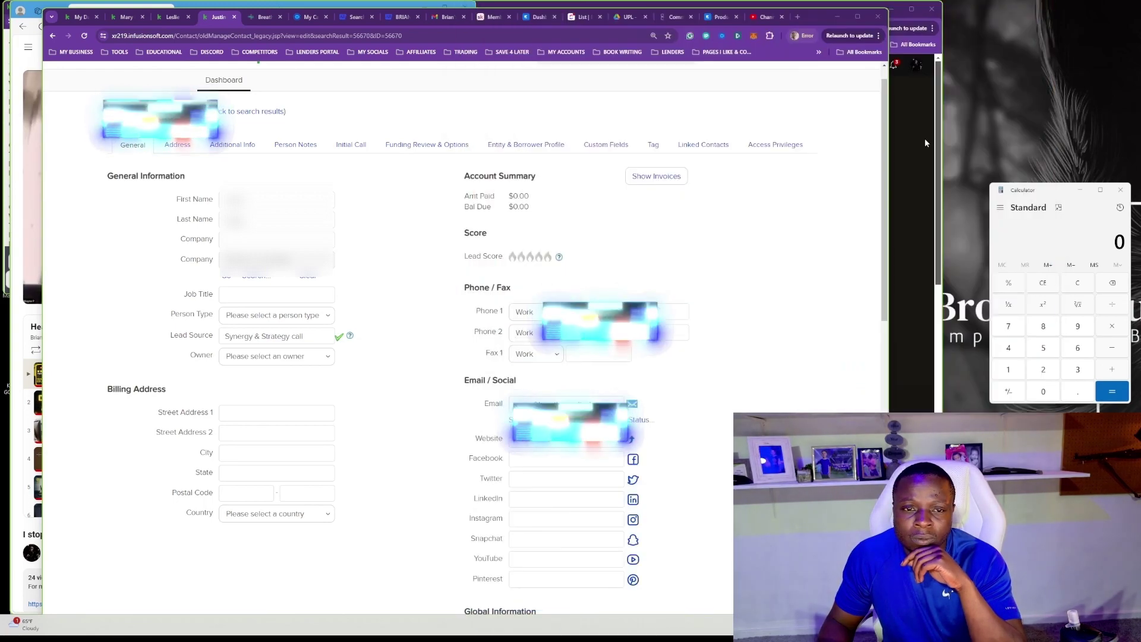
key("super+Up")
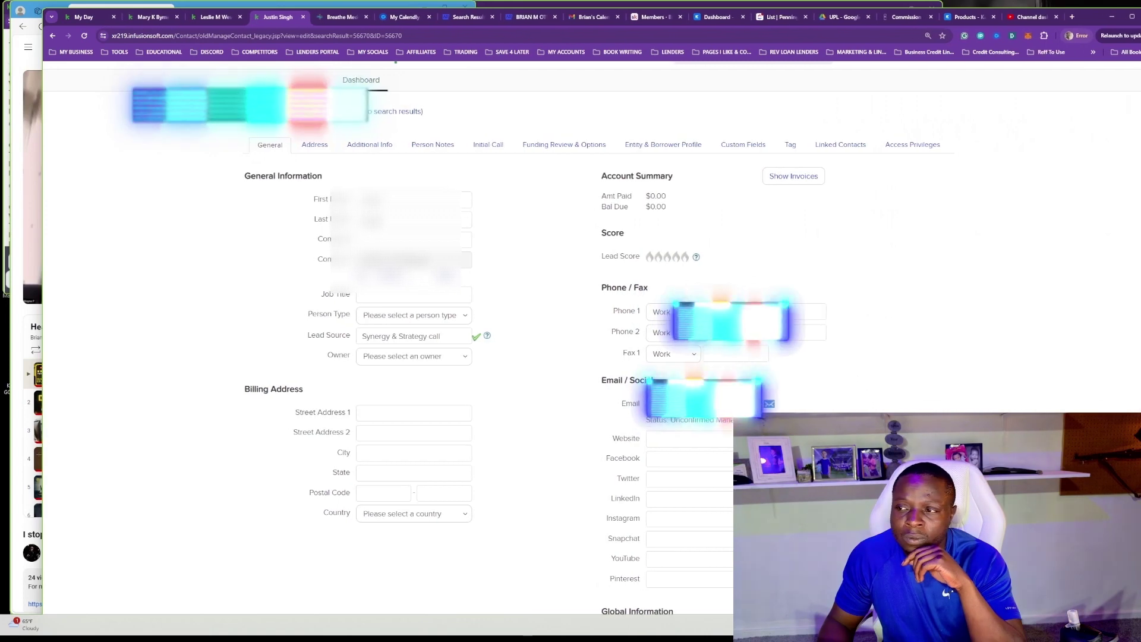
left_click(467, 144)
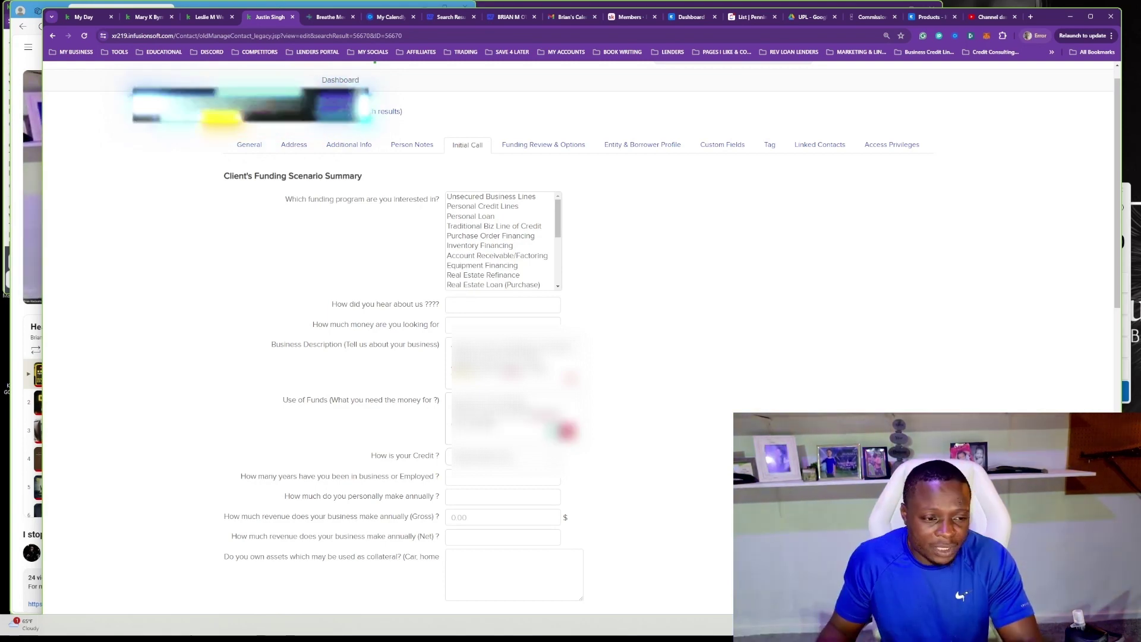
Google the property address from the Use of Funds notes and save the contact form.
left_click_drag(594, 422, 452, 422)
right_click(453, 422)
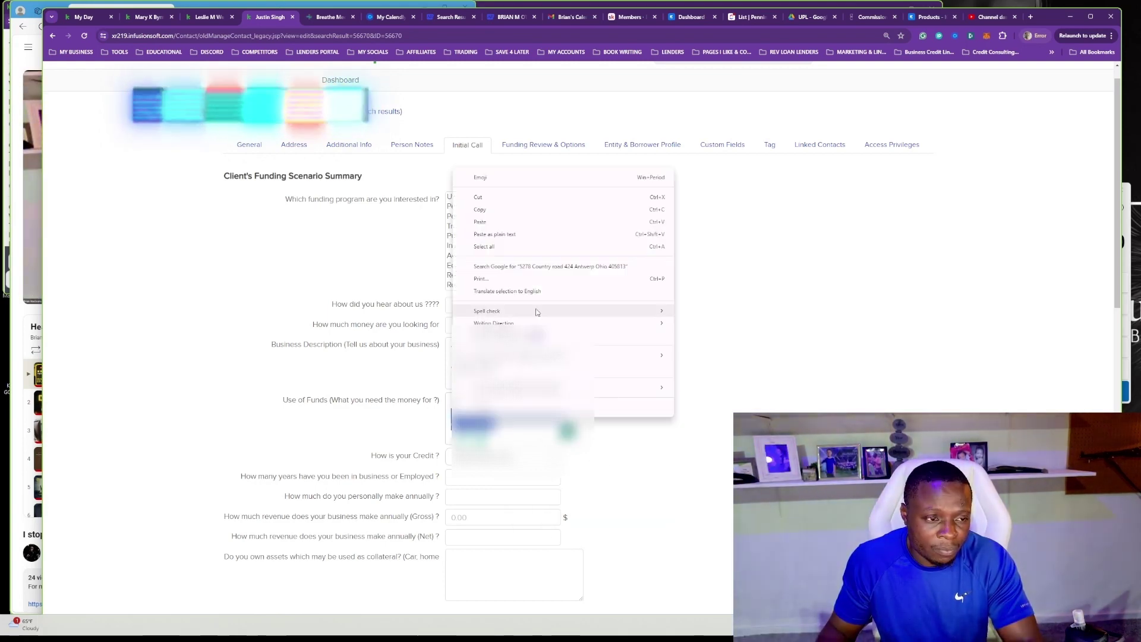
left_click(539, 268)
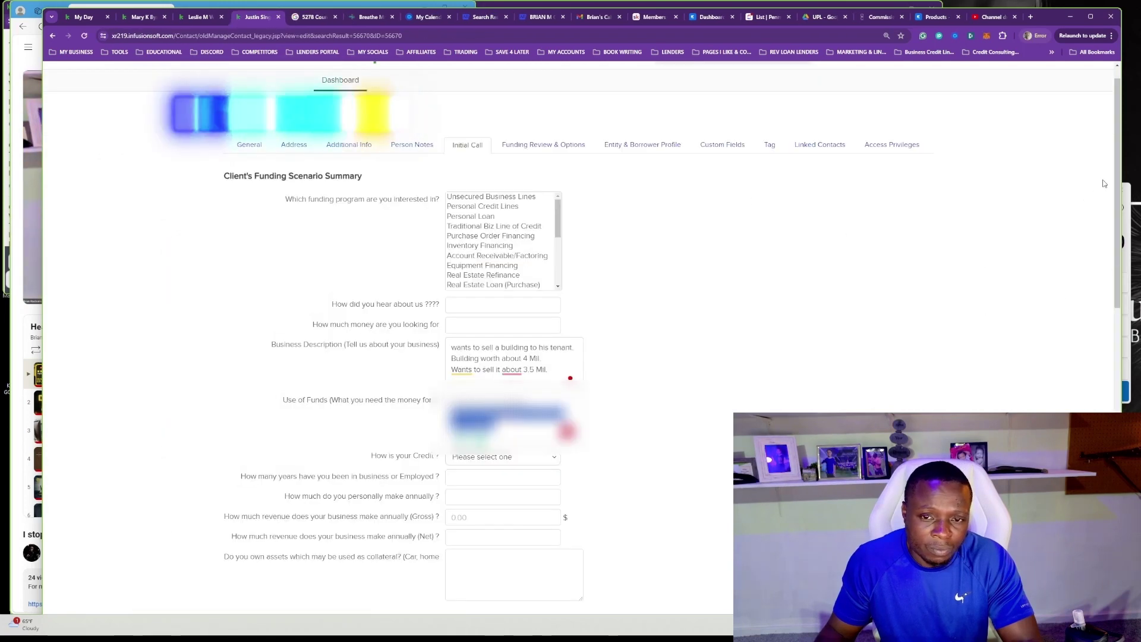
left_click_drag(1116, 175, 1074, 313)
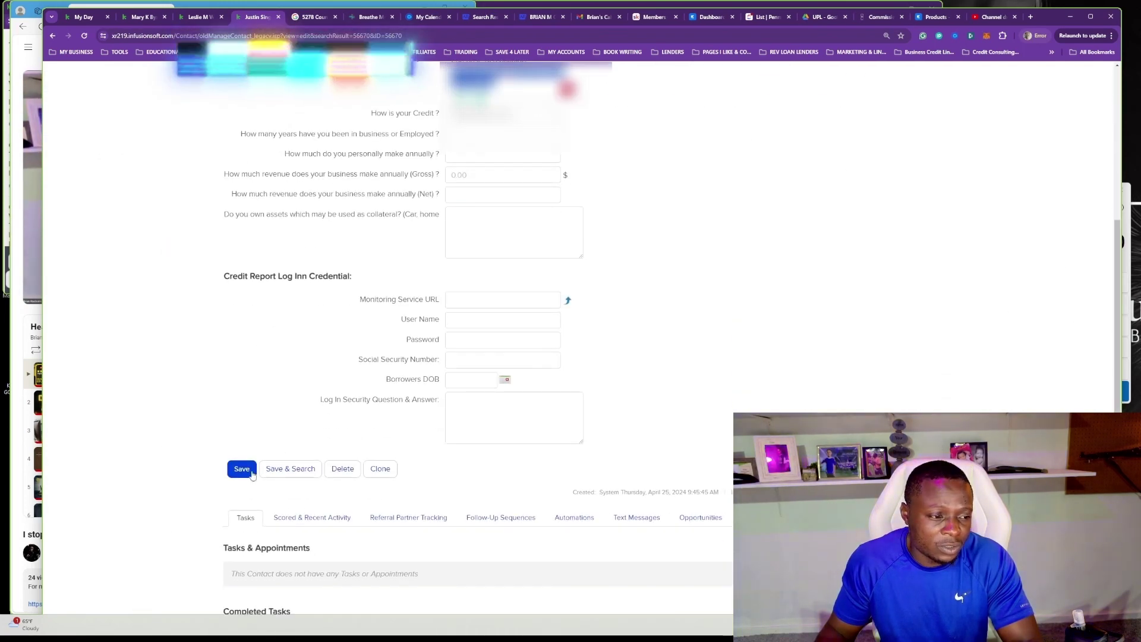
left_click(240, 475)
Open the building's LoopNet listing from the Google results in a new tab.
left_click(305, 21)
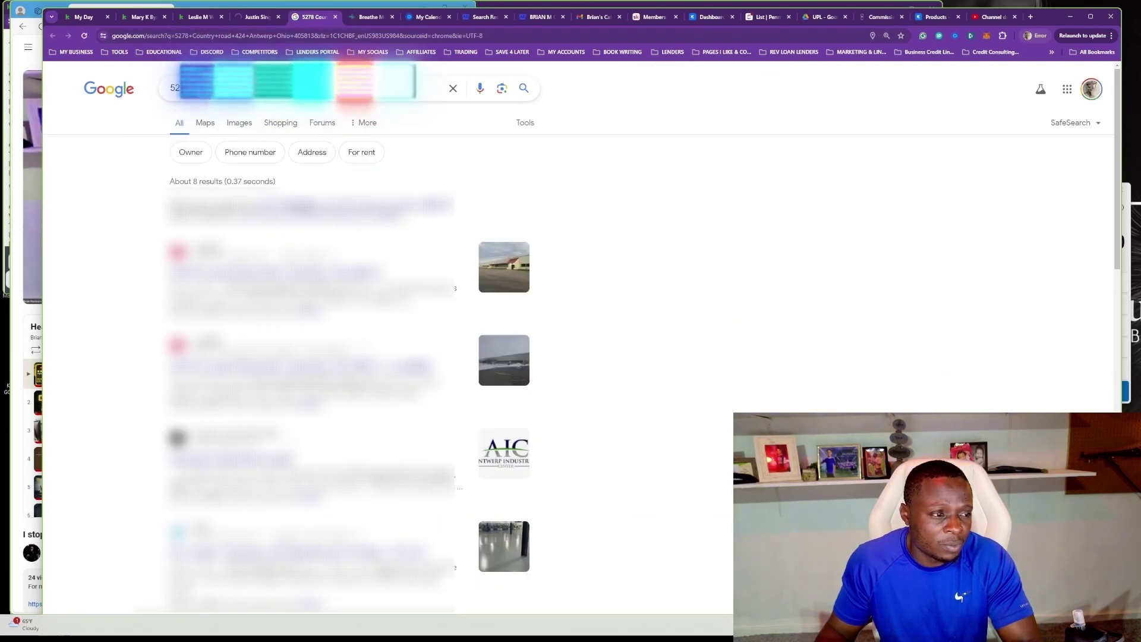
scroll(345, 368, "down", 1)
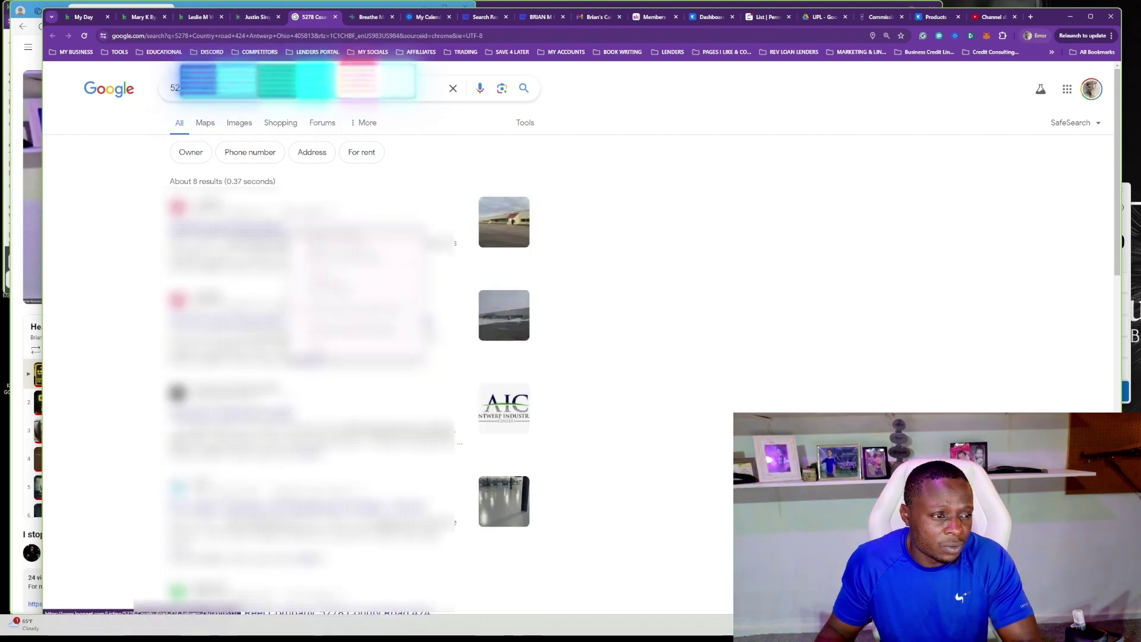
middle_click(309, 358)
left_click(250, 23)
left_click(354, 19)
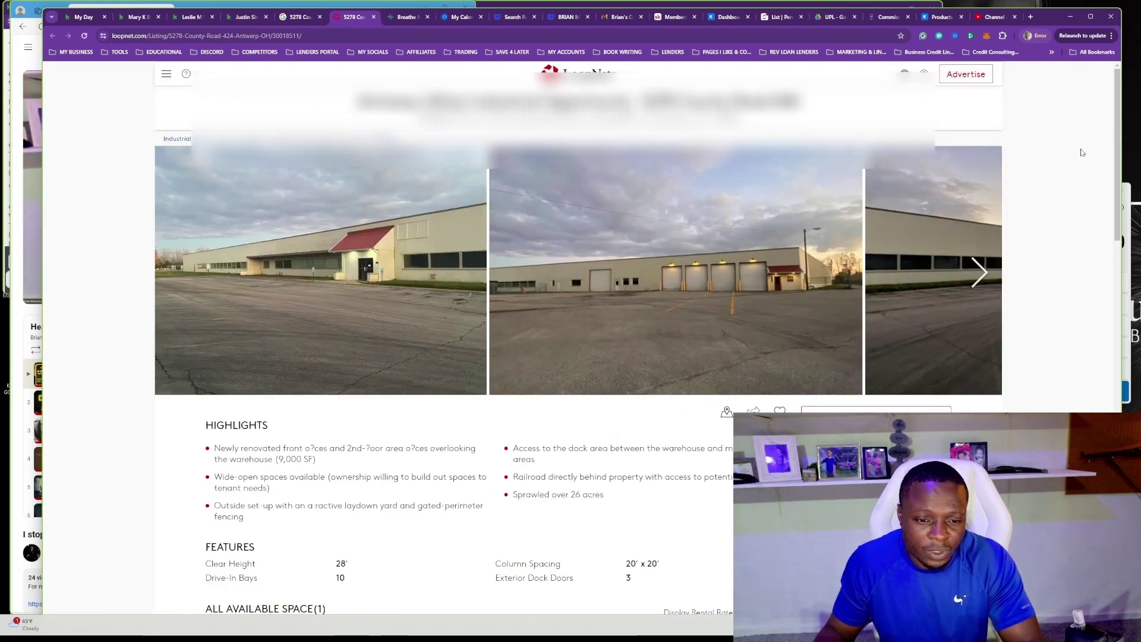
Review the LoopNet warehouse listing and page through its photos to the plat and parcel maps.
scroll(1089, 150, "down", 1)
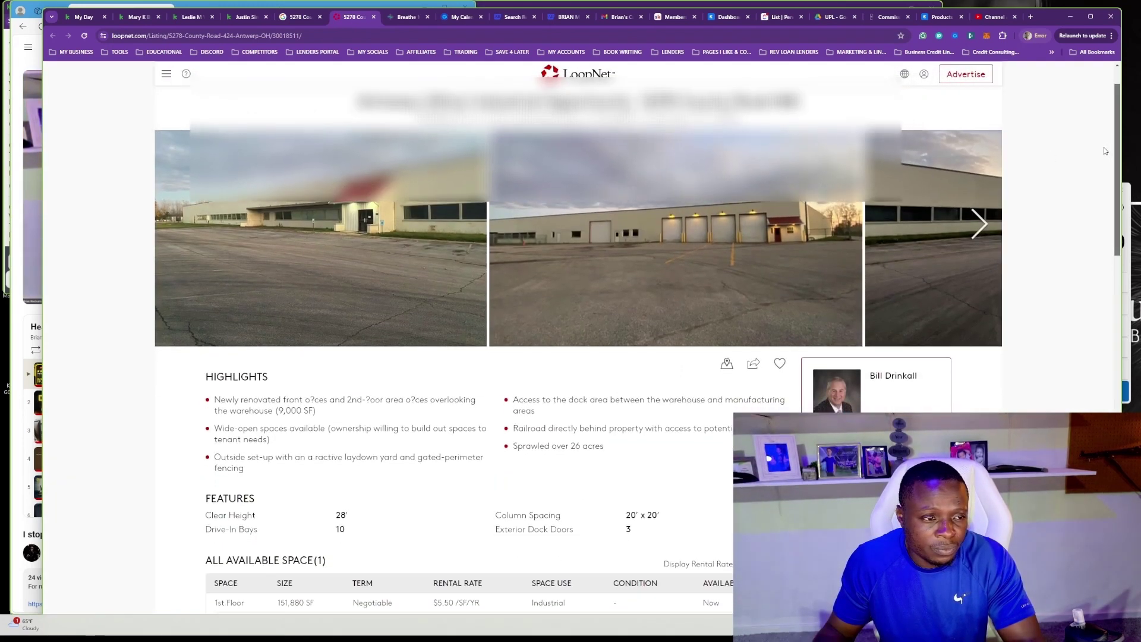
scroll(1104, 151, "down", 2)
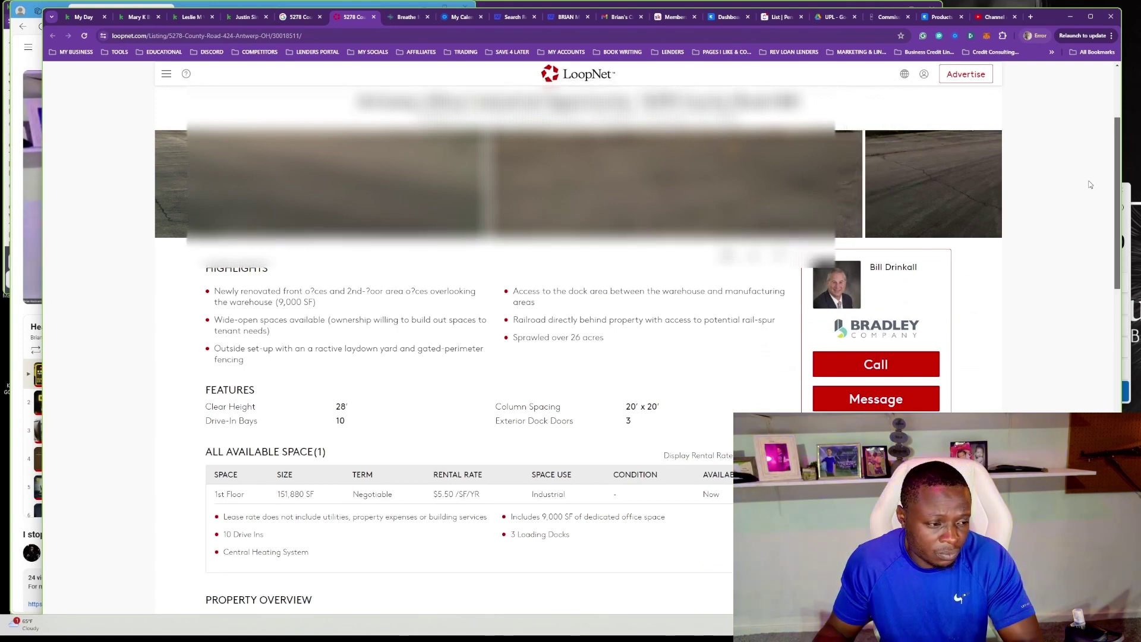
scroll(1078, 204, "down", 2)
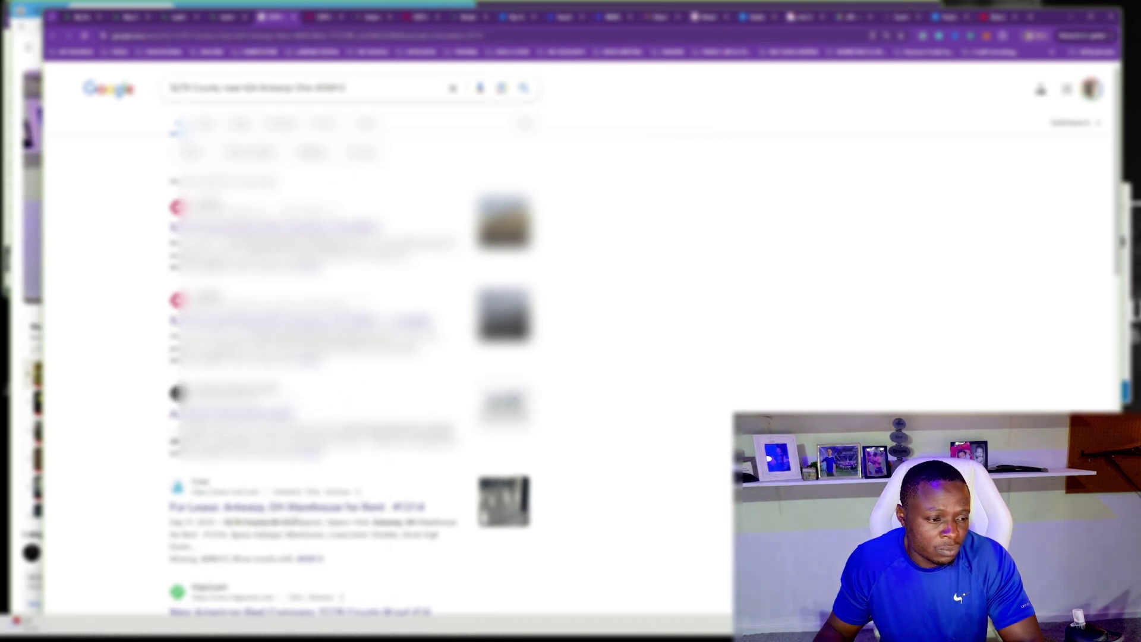
left_click(324, 19)
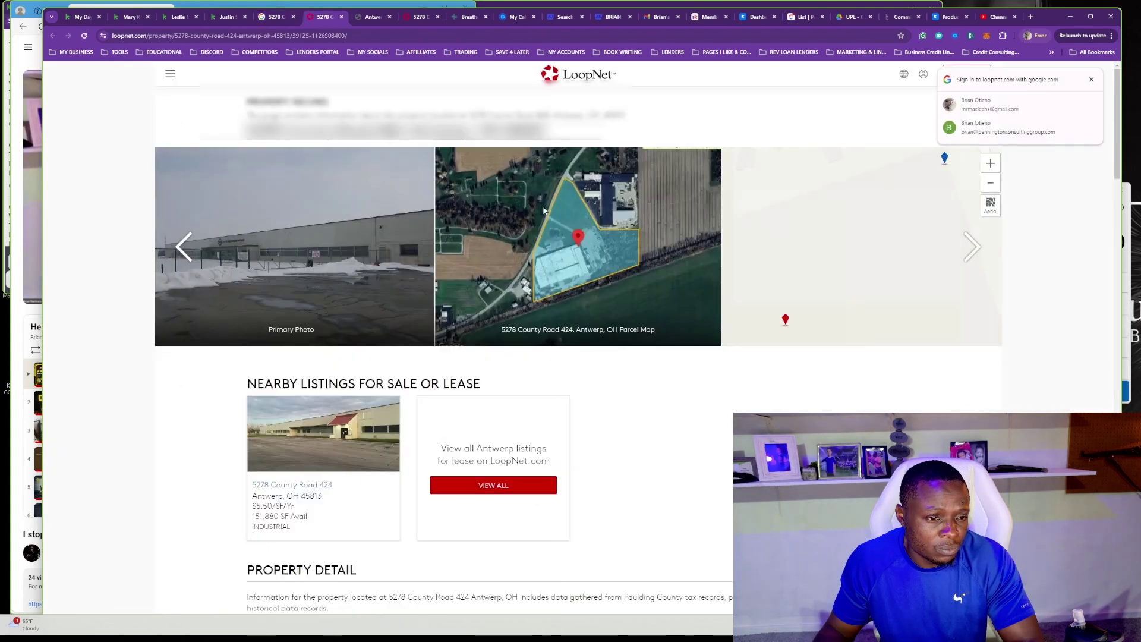
left_click(972, 247)
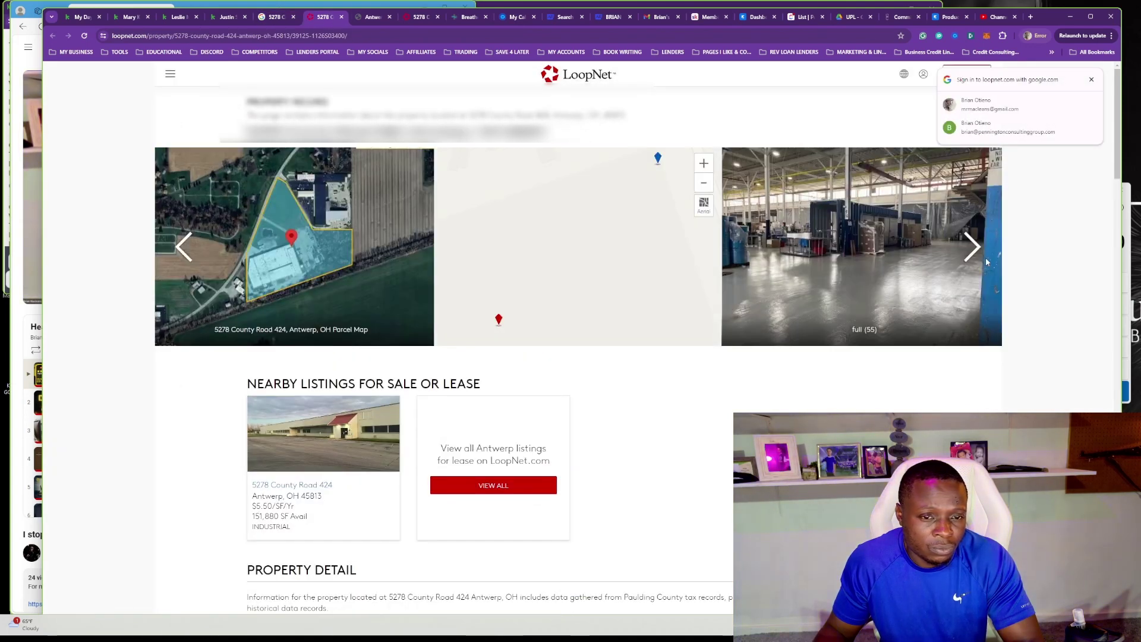
double_click(972, 248)
left_click(972, 247)
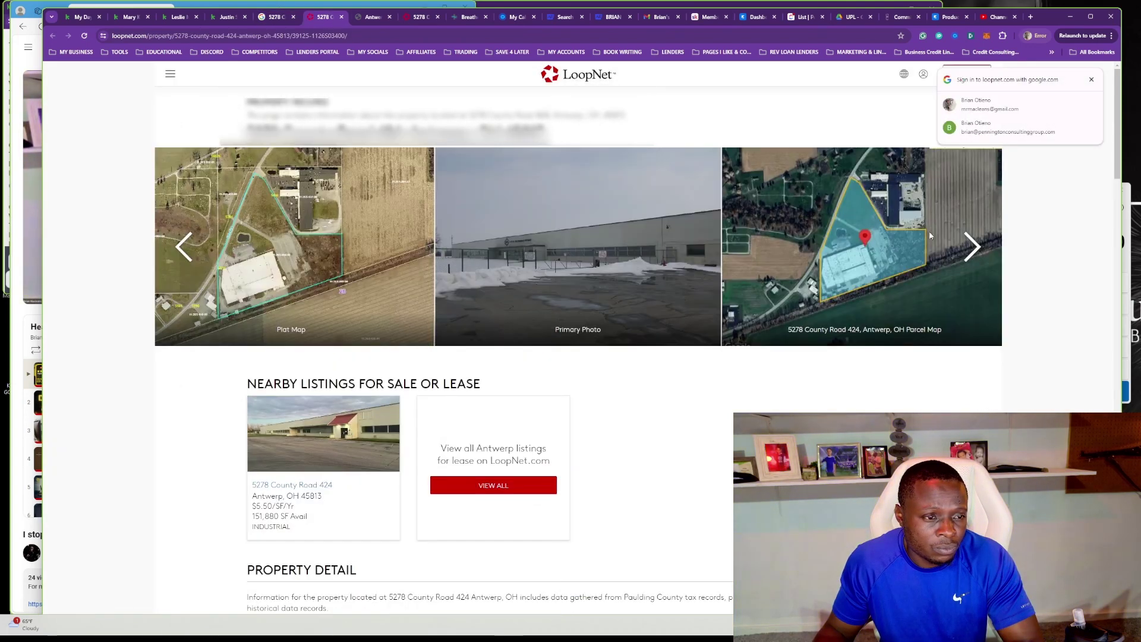
Close the LoopNet and Antwerp Industrial Center pages and return to the Keap contact.
left_click(341, 19)
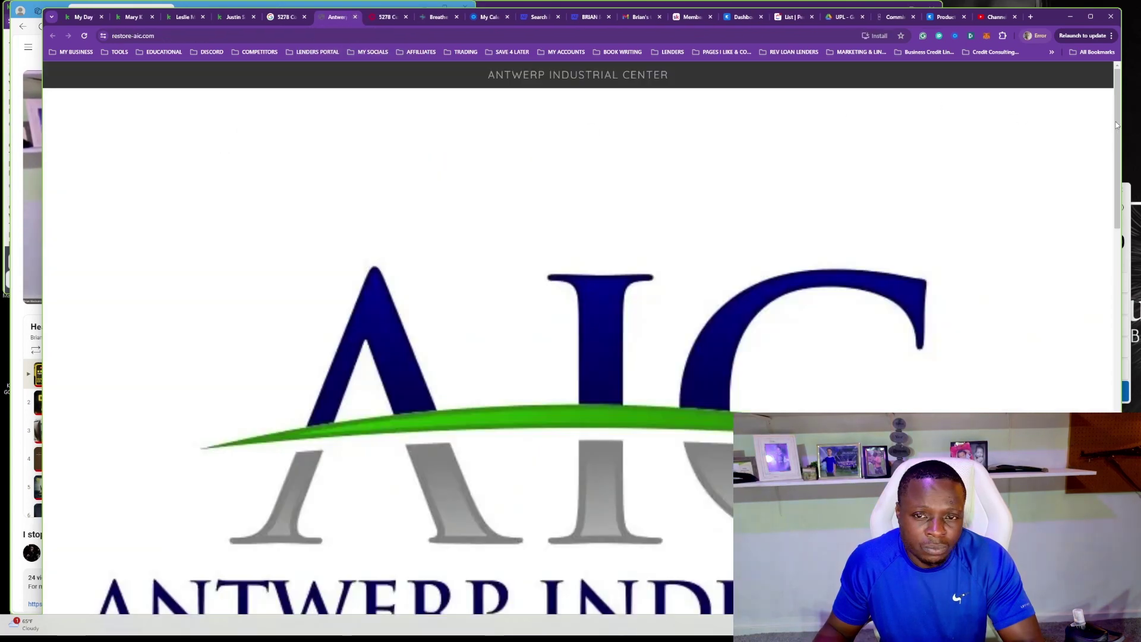
scroll(1107, 206, "down", 5)
scroll(1092, 289, "down", 5)
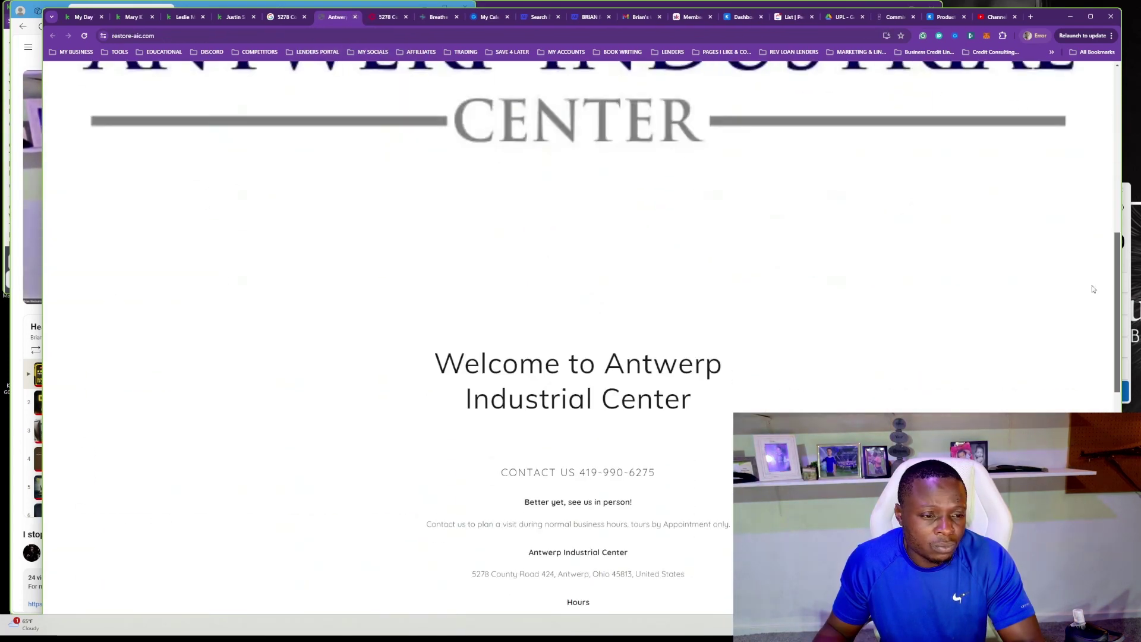
key("ctrl+w")
key("ctrl+shift+Tab")
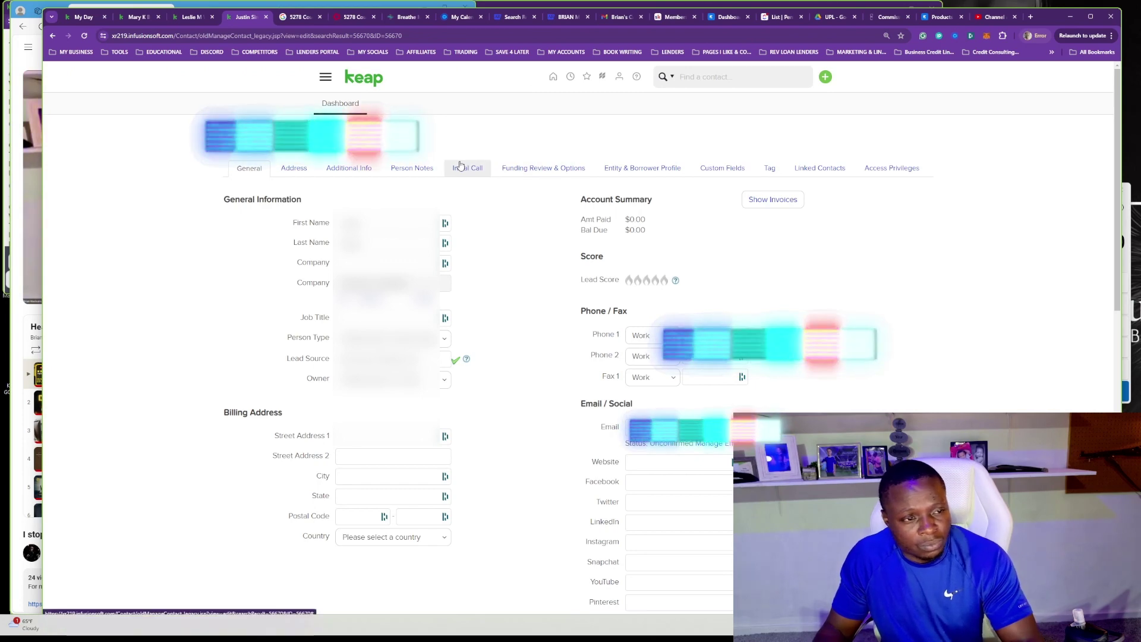
Add 'Debt on the Building 1.4 Mil' on a new Business Description line and save.
left_click(459, 165)
scroll(763, 254, "down", 4)
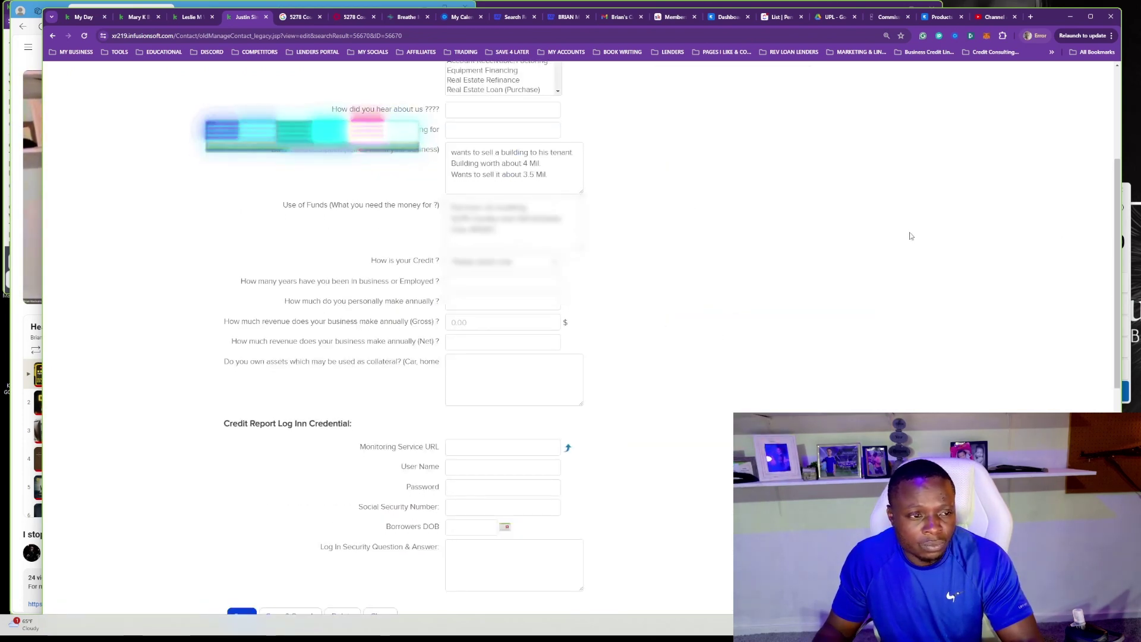
left_click(571, 176)
key("Return")
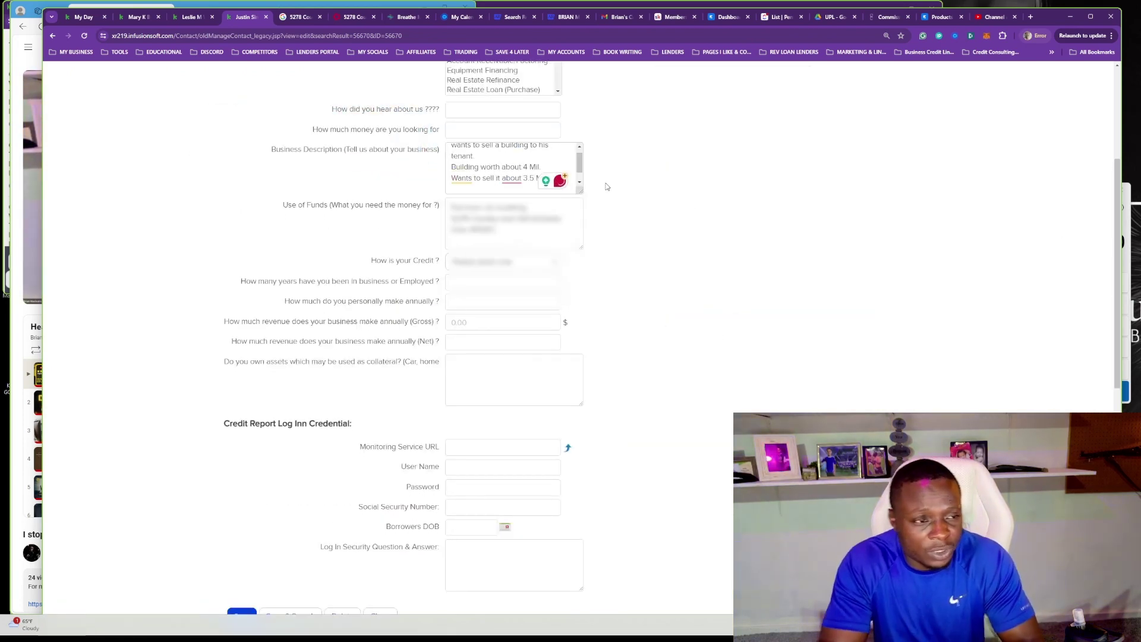
type("Deb")
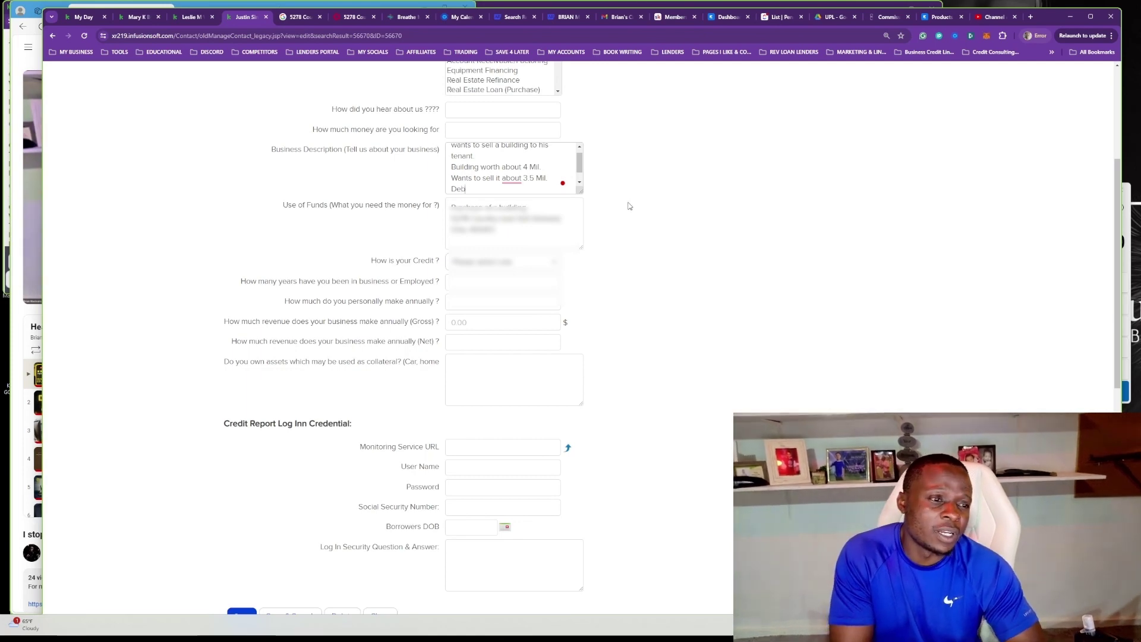
type("t on the Building 1.4 Mil")
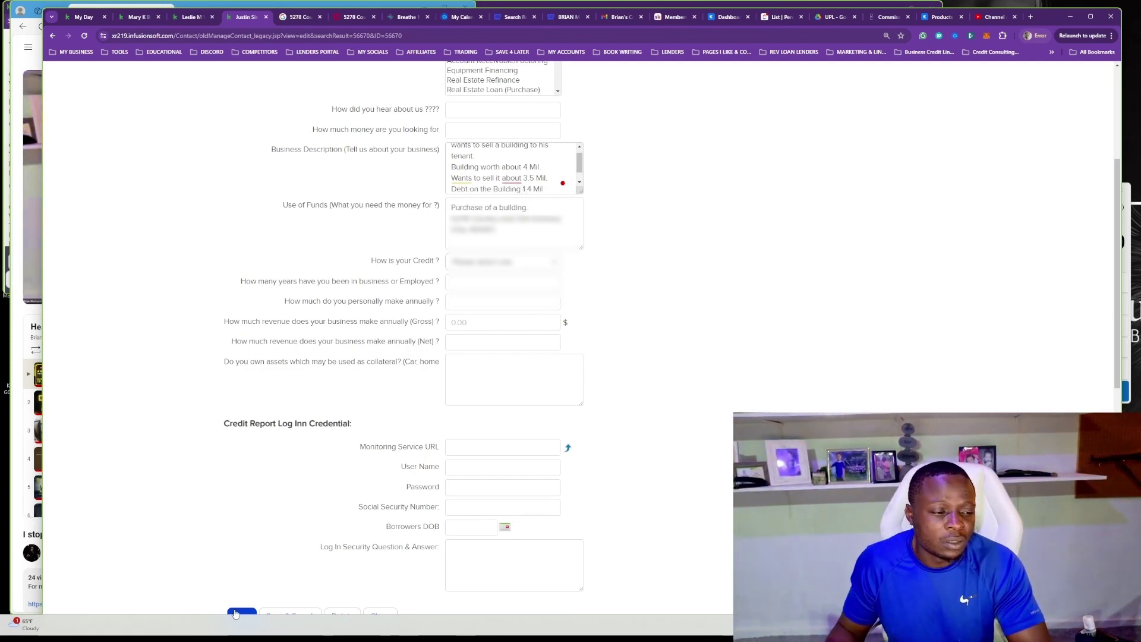
left_click(236, 614)
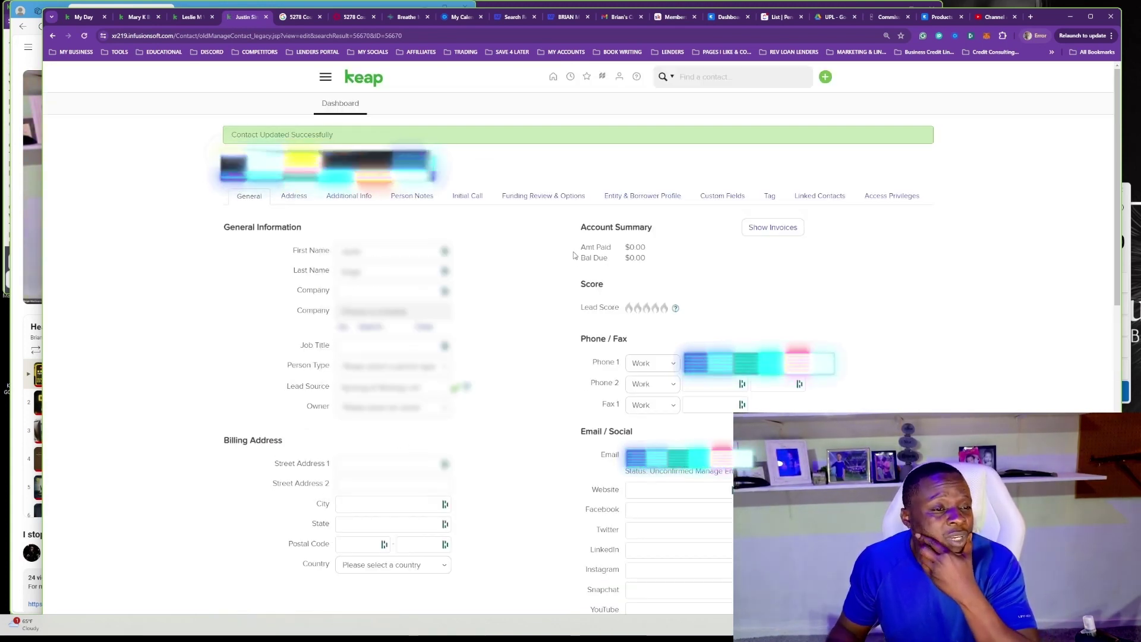
left_click(467, 195)
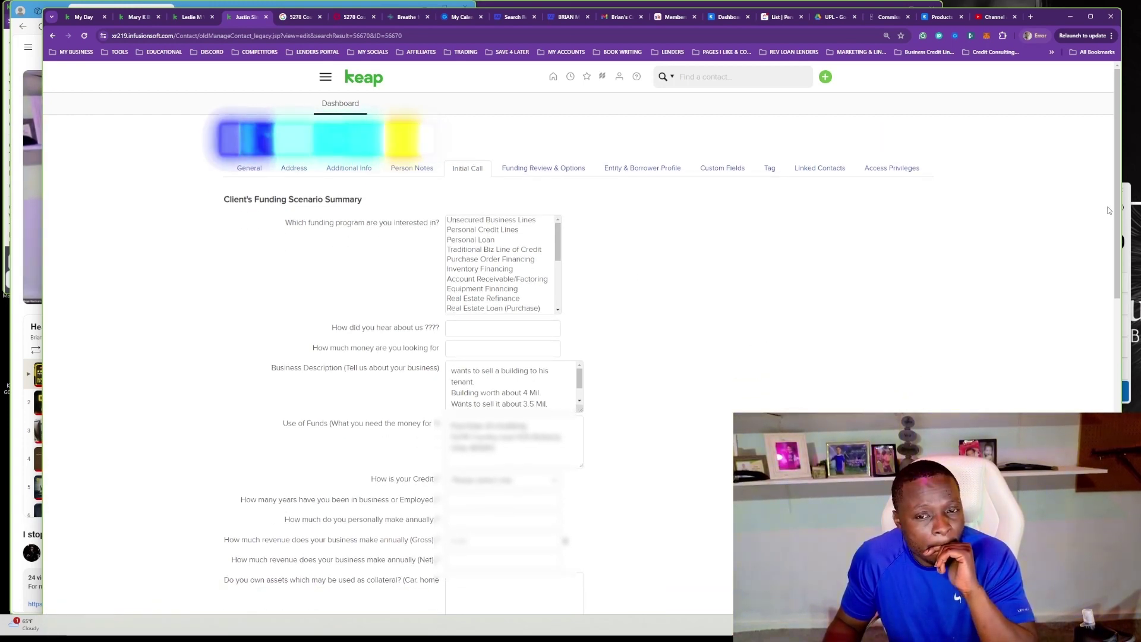
Enter '20 years in business' and the collateral answer 'They have assets Trucks trailers.'.
scroll(1109, 231, "down", 2)
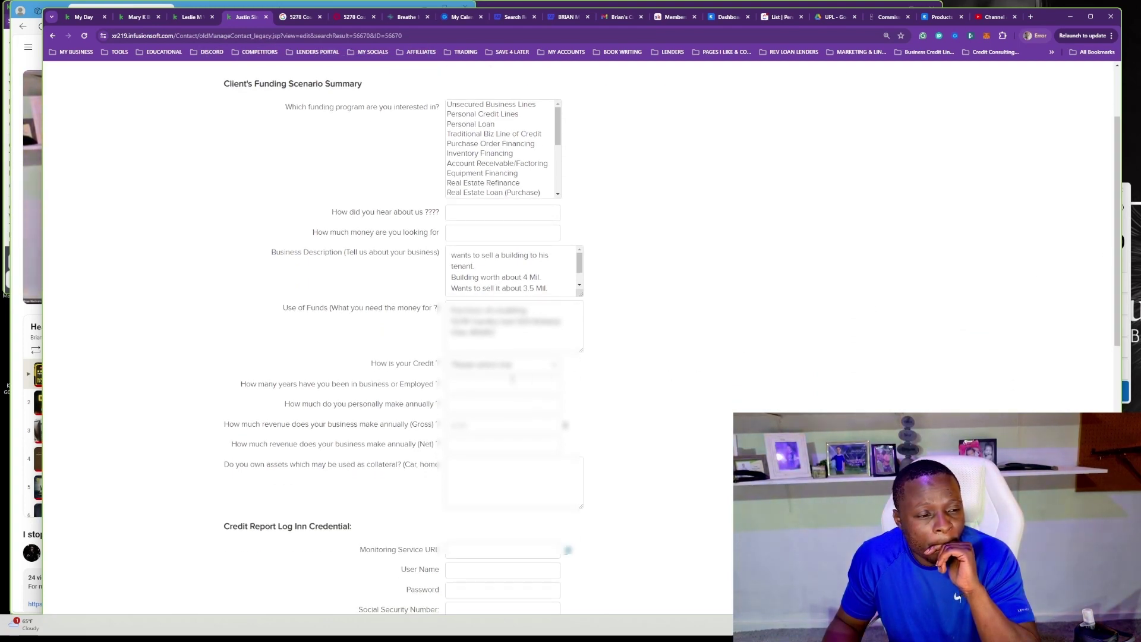
type("20 years in business")
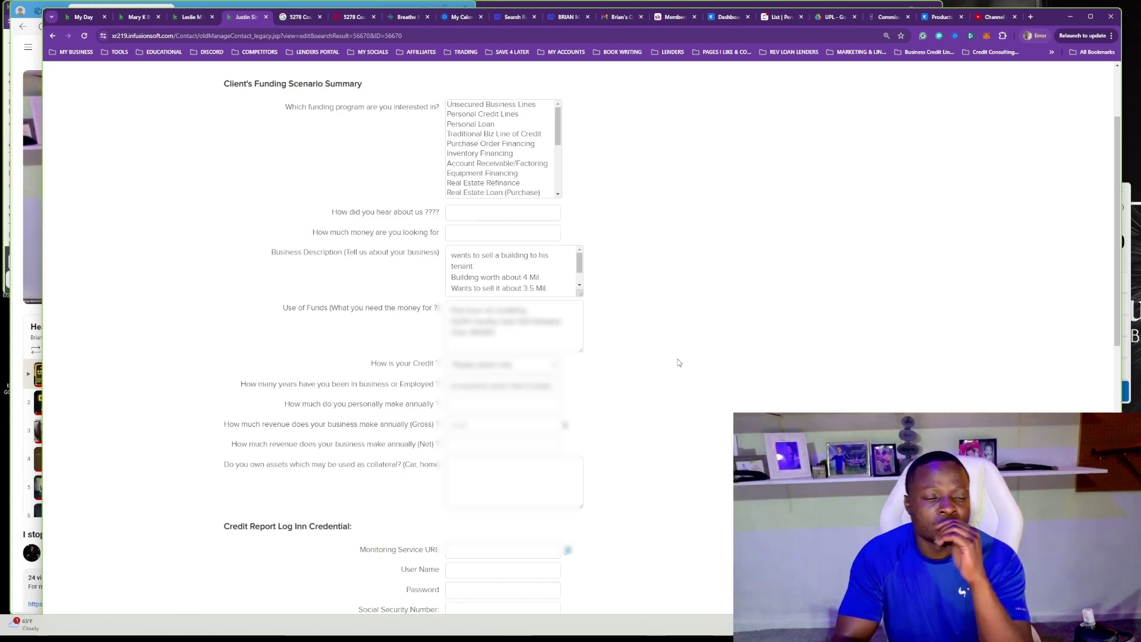
scroll(884, 339, "up", 2)
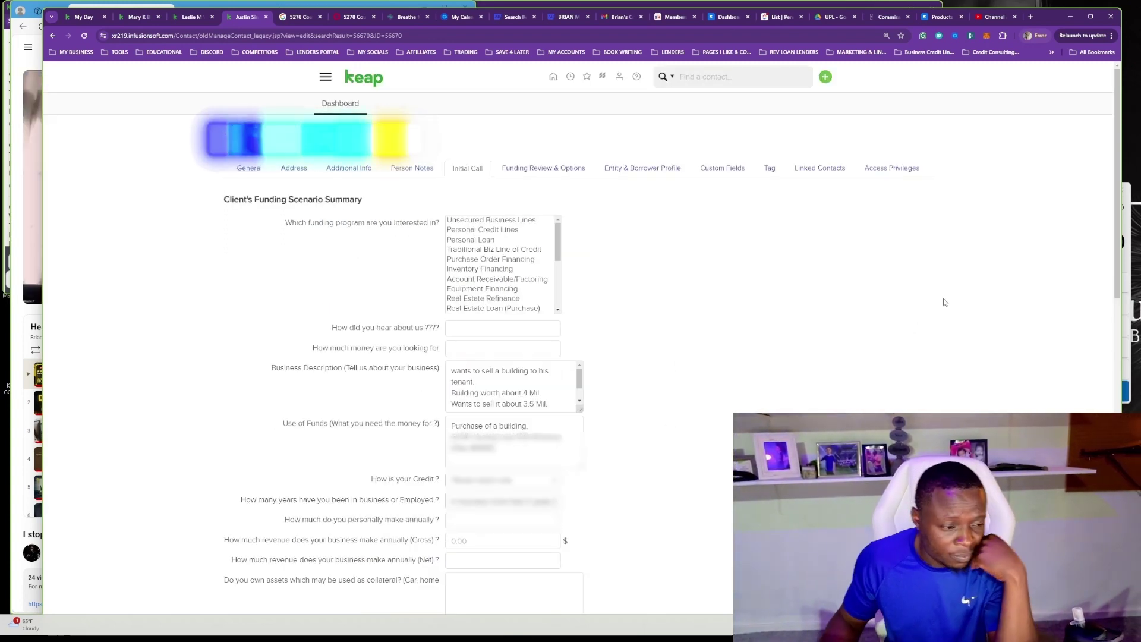
left_click(535, 596)
type("THey have assets Trucks ")
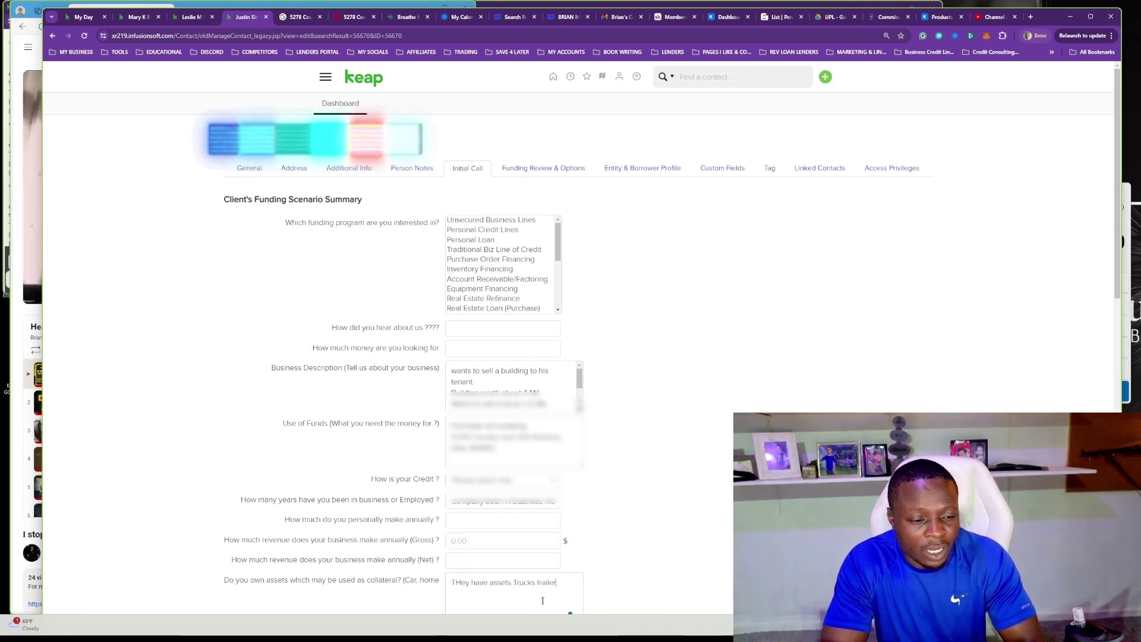
type("trailer")
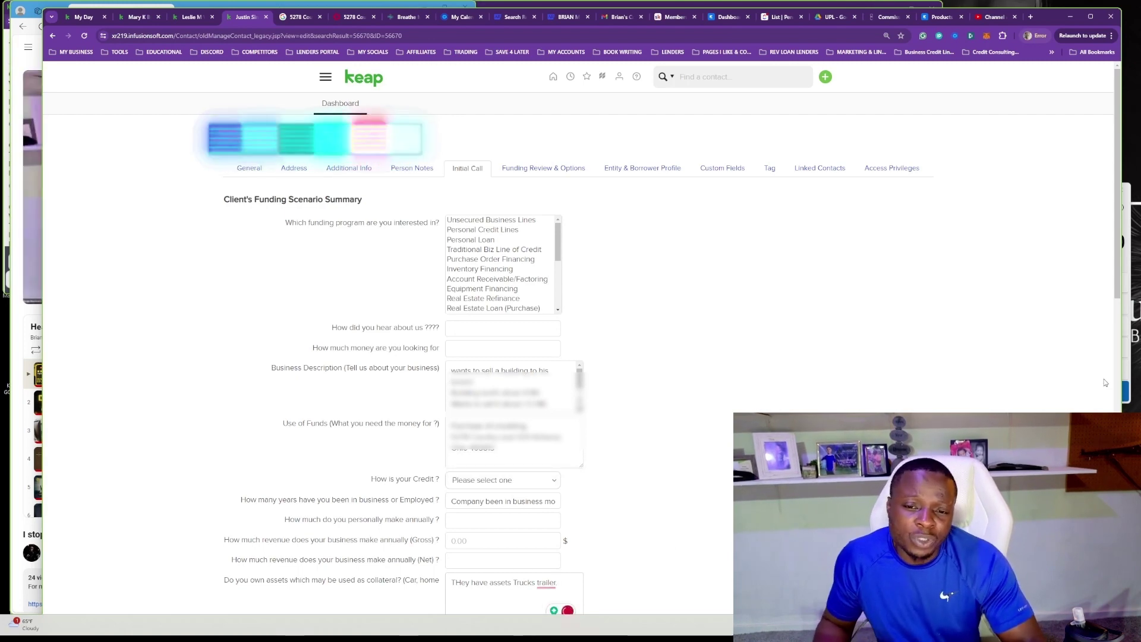
scroll(1119, 307, "down", 1)
scroll(1119, 307, "down", 2)
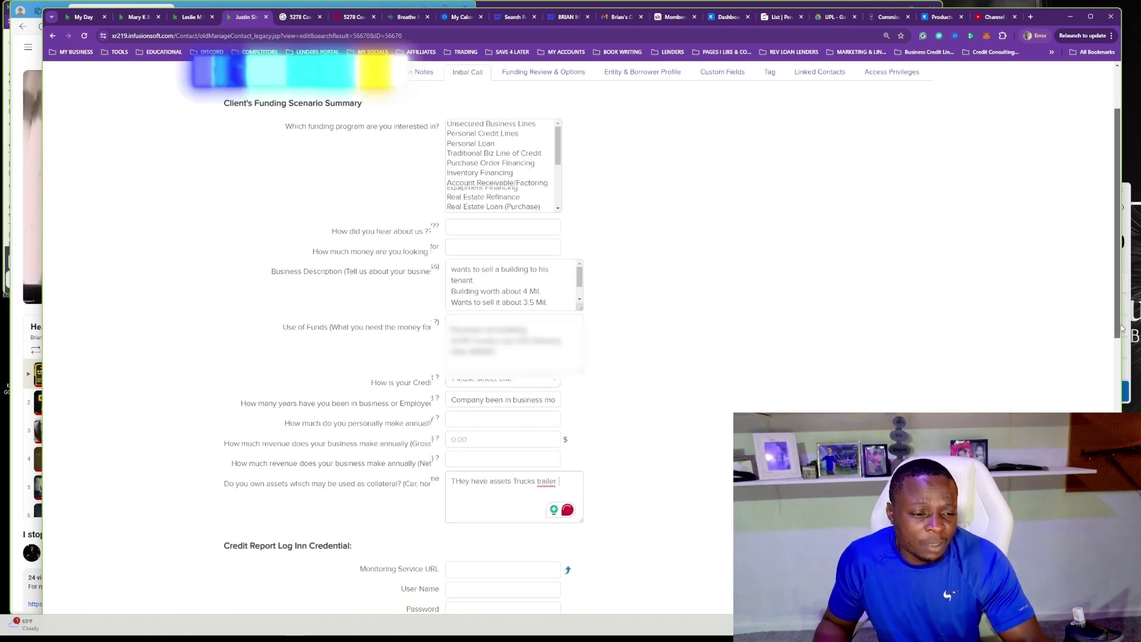
key("BackSpace")
type("s.")
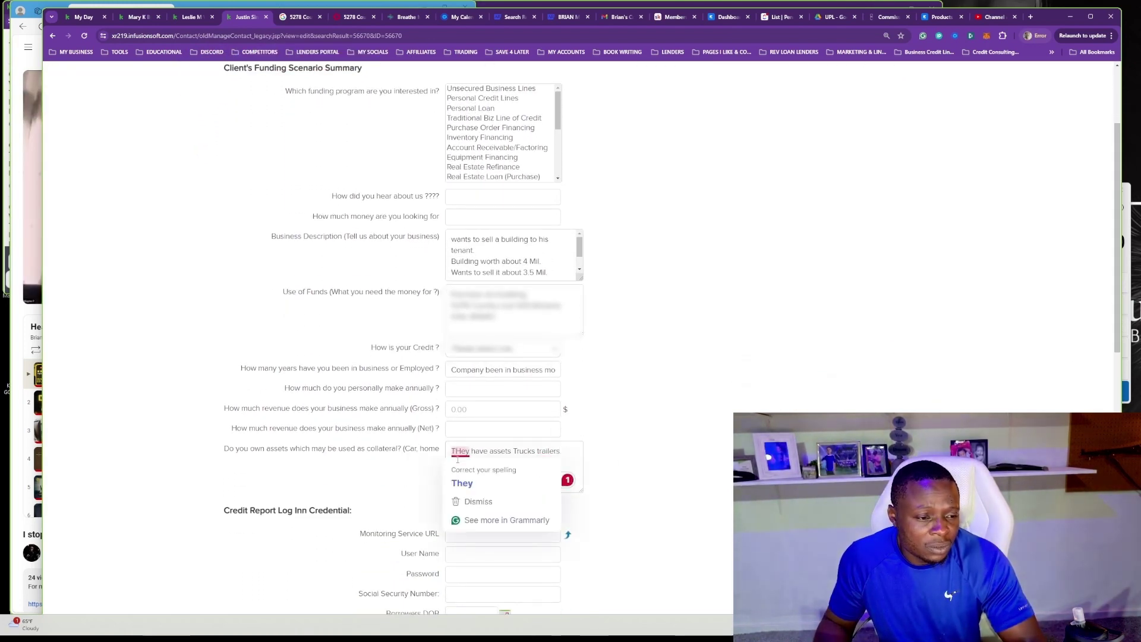
left_click(469, 473)
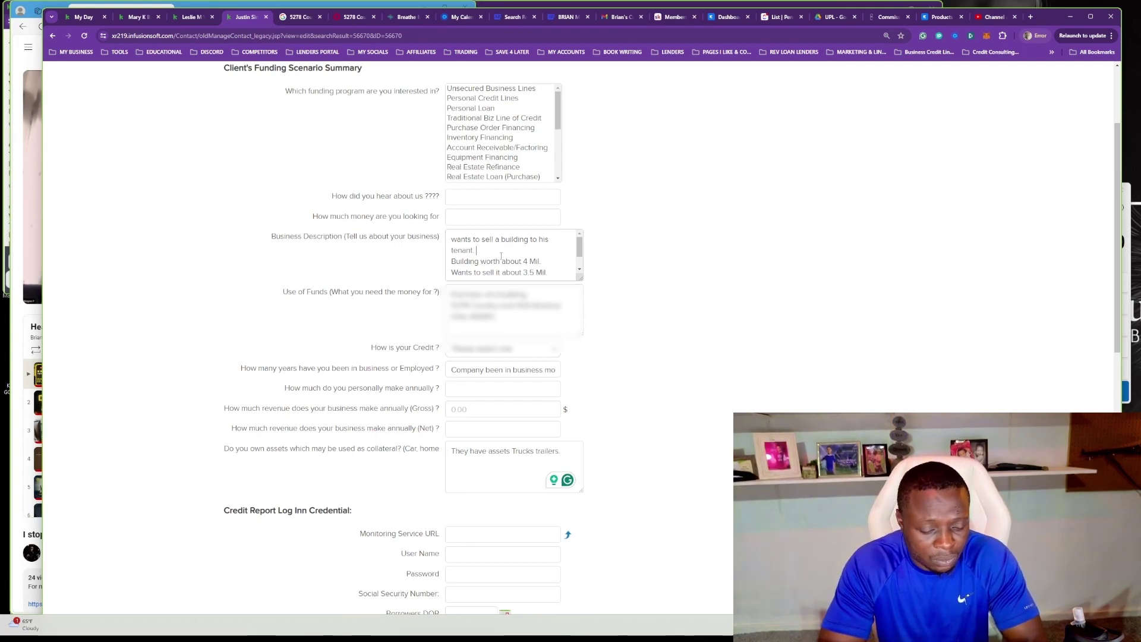
Append '2 separate entities coming together.' to Business Description and save the contact.
type("separate entities coming together.")
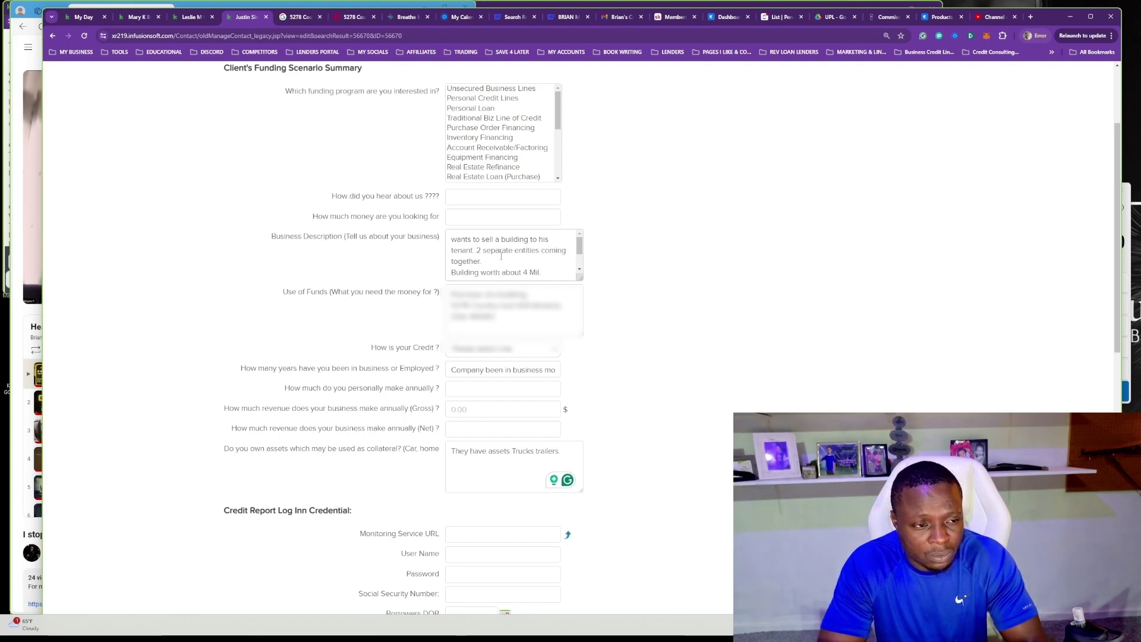
key("Return")
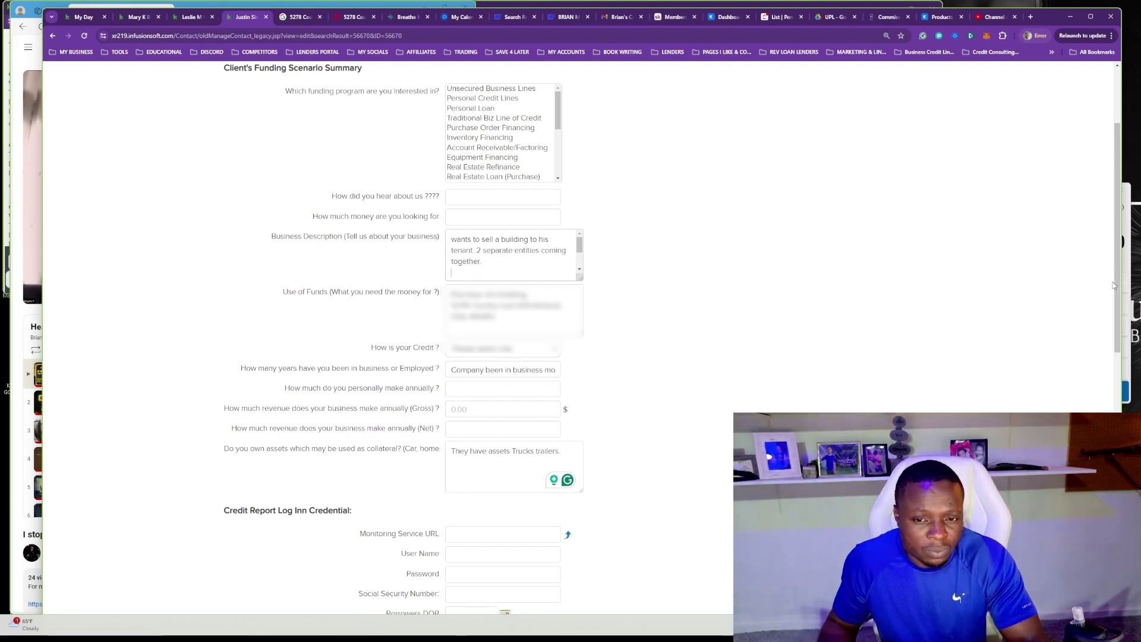
left_click_drag(1113, 286, 1035, 355)
left_click(241, 533)
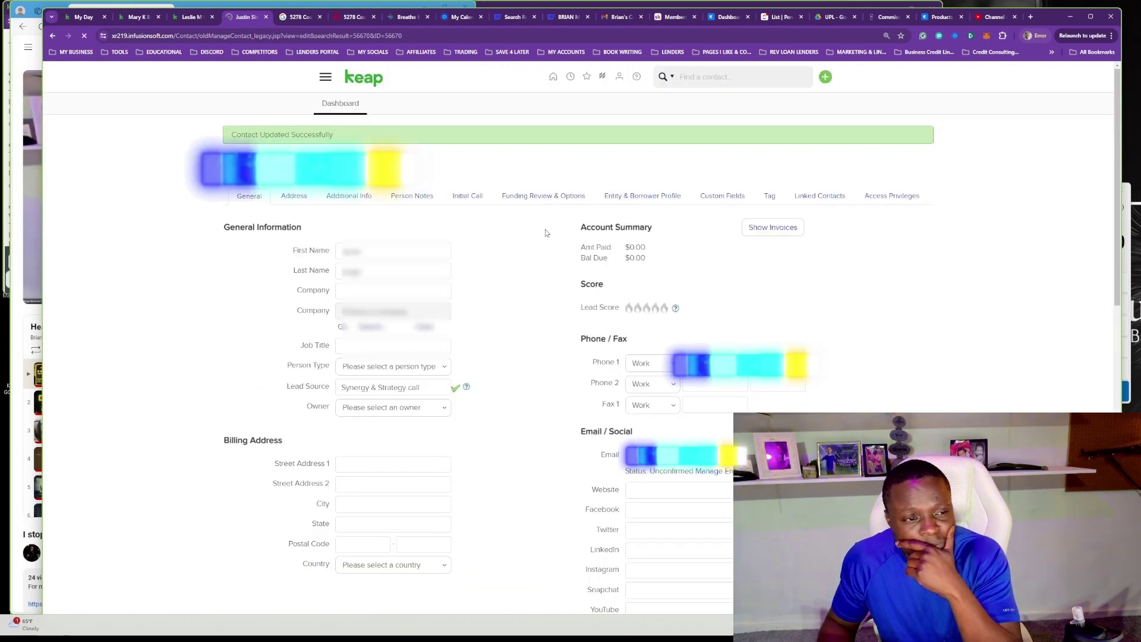
Calculate 4,000,000 × 0.2 in Calculator beside the form, giving 800,000.
left_click(467, 196)
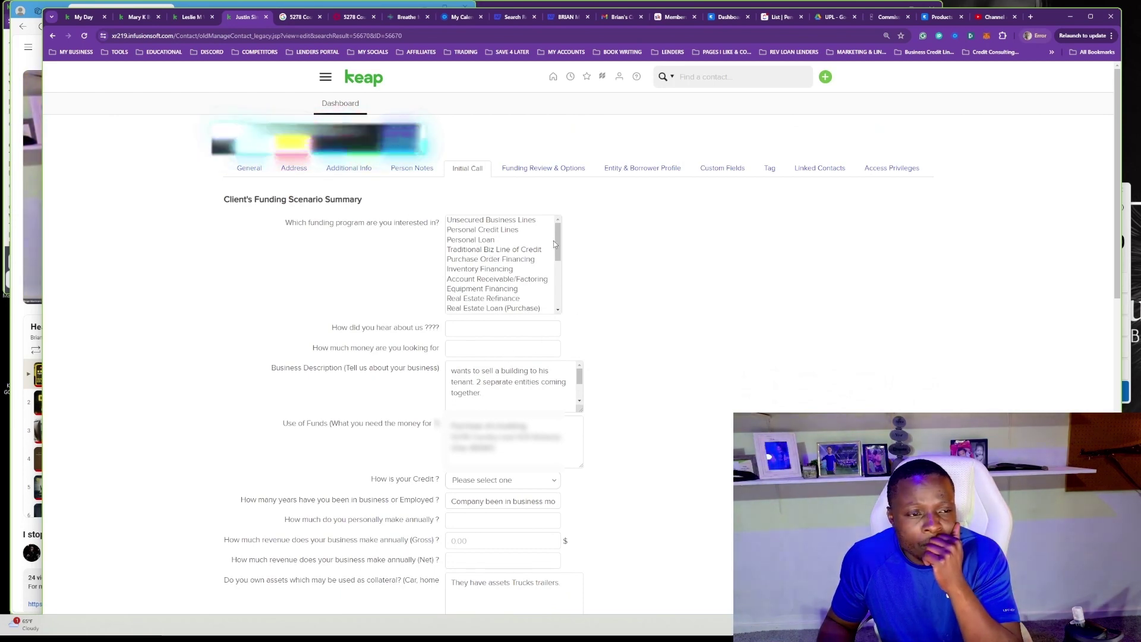
scroll(576, 392, "down", 2)
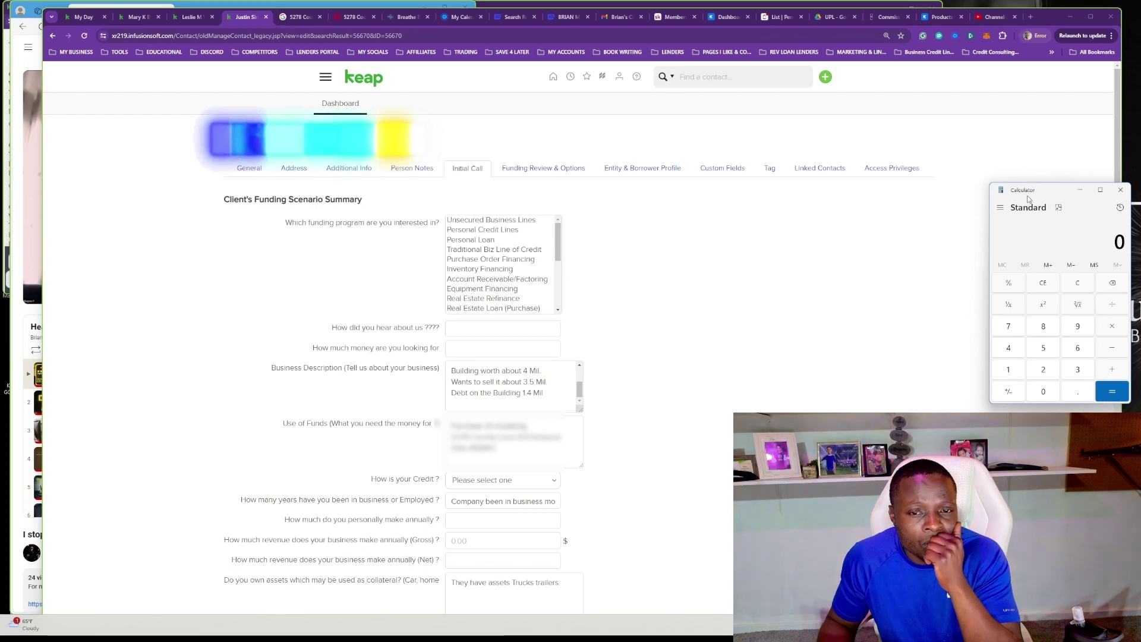
left_click_drag(1041, 193, 995, 245)
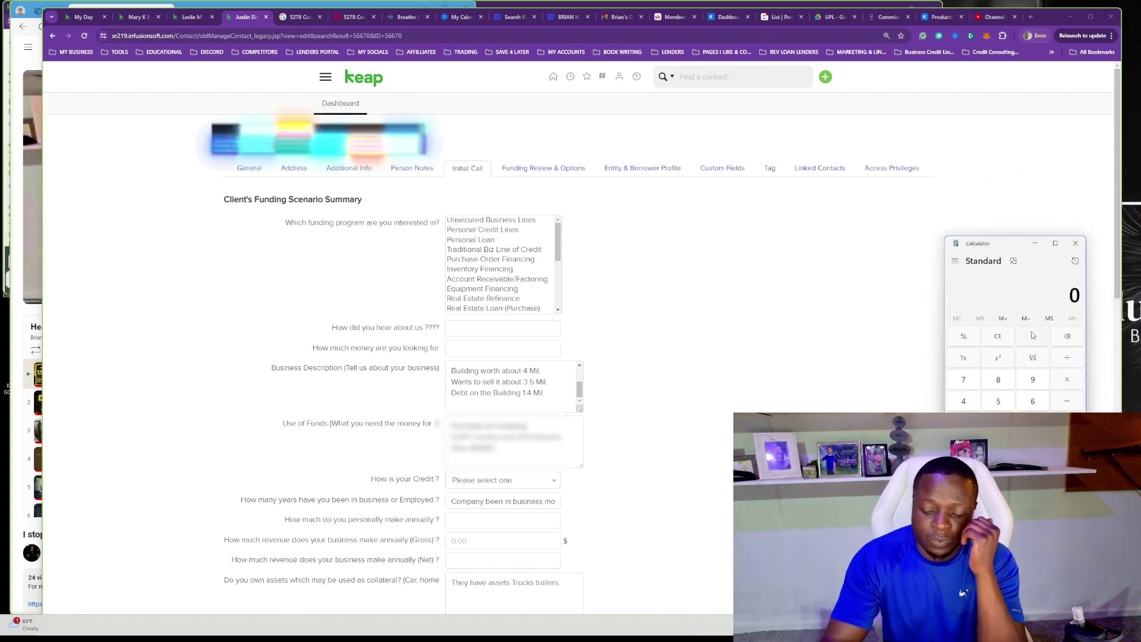
type("4,000,0")
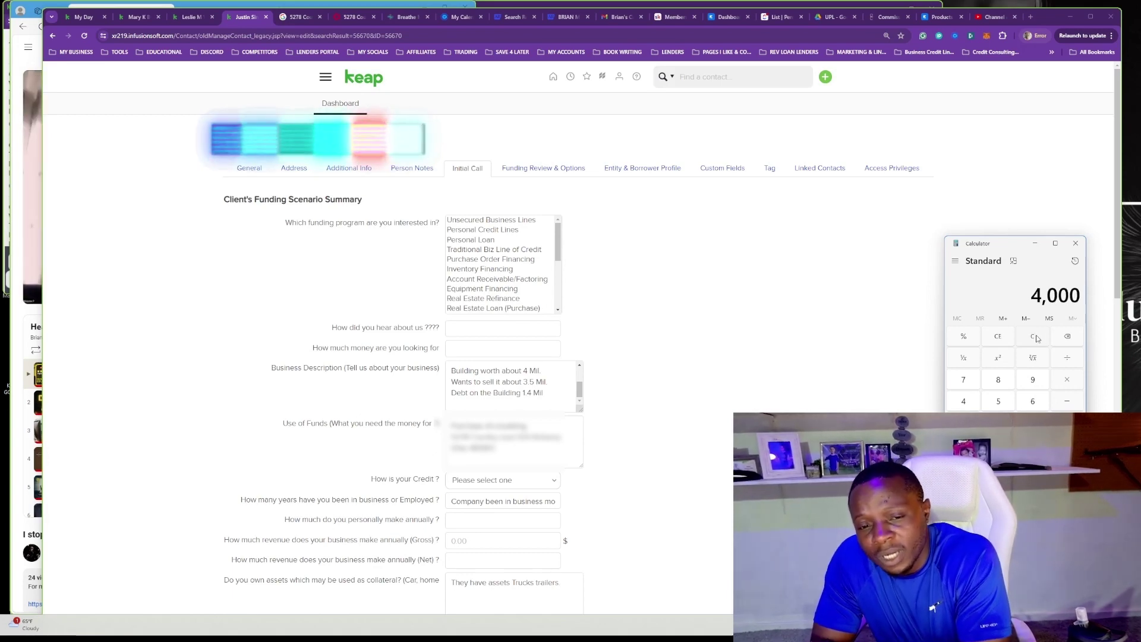
type("00")
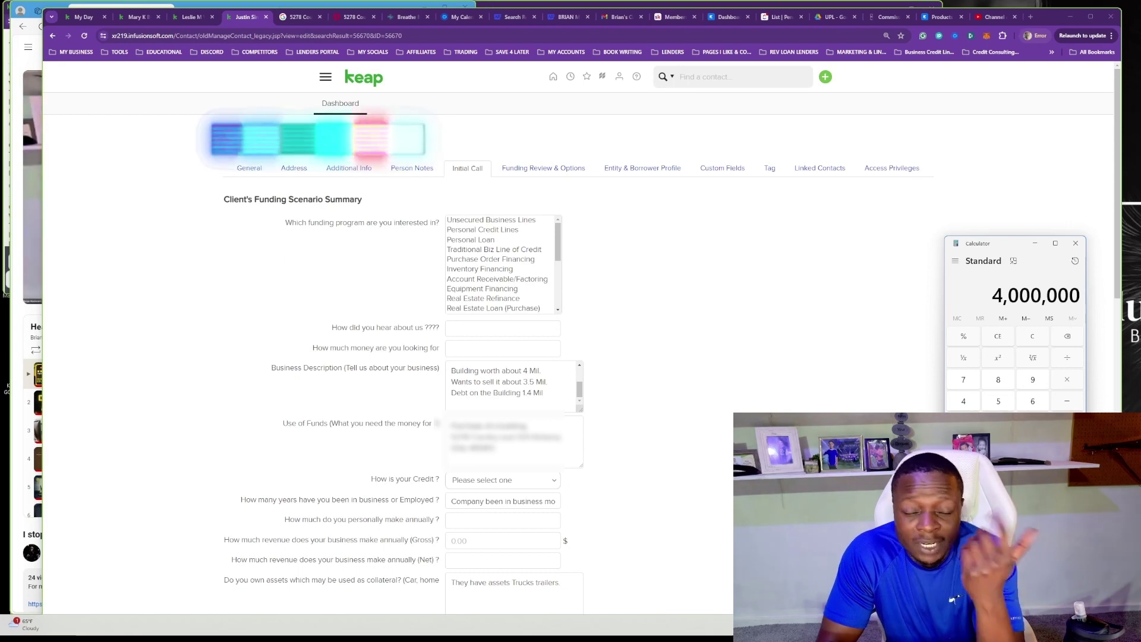
type("*23")
type("0")
key("BackSpace")
key("BackSpace")
type(".2")
key("Return")
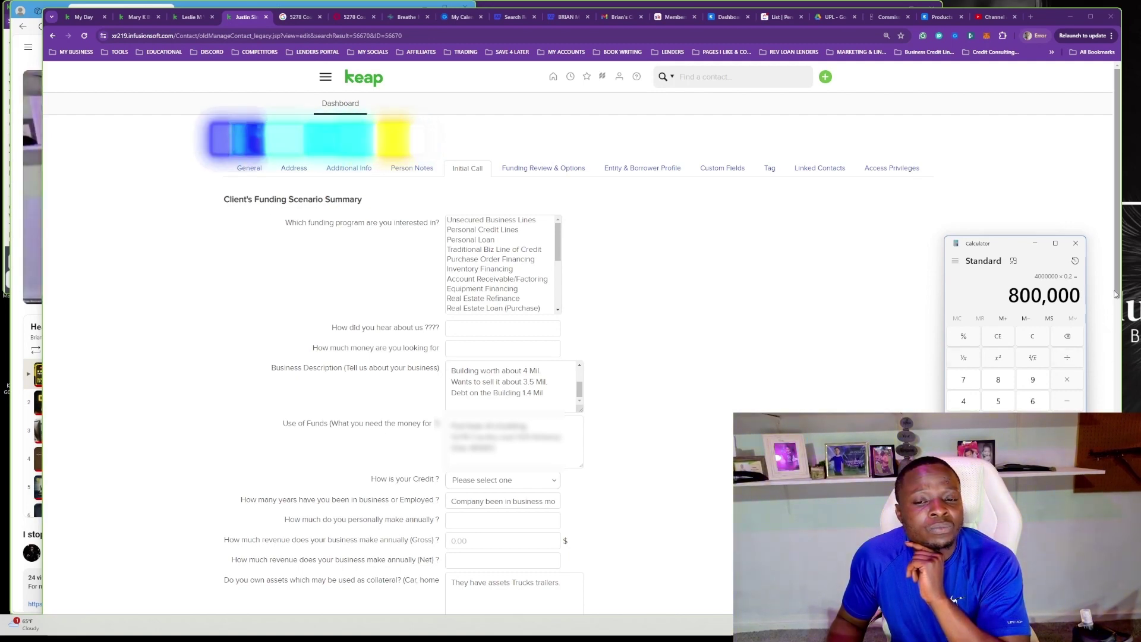
Set 'How is your Credit?' to Excellent (720+) on the Keap form.
left_click(1107, 333)
scroll(1106, 334, "down", 2)
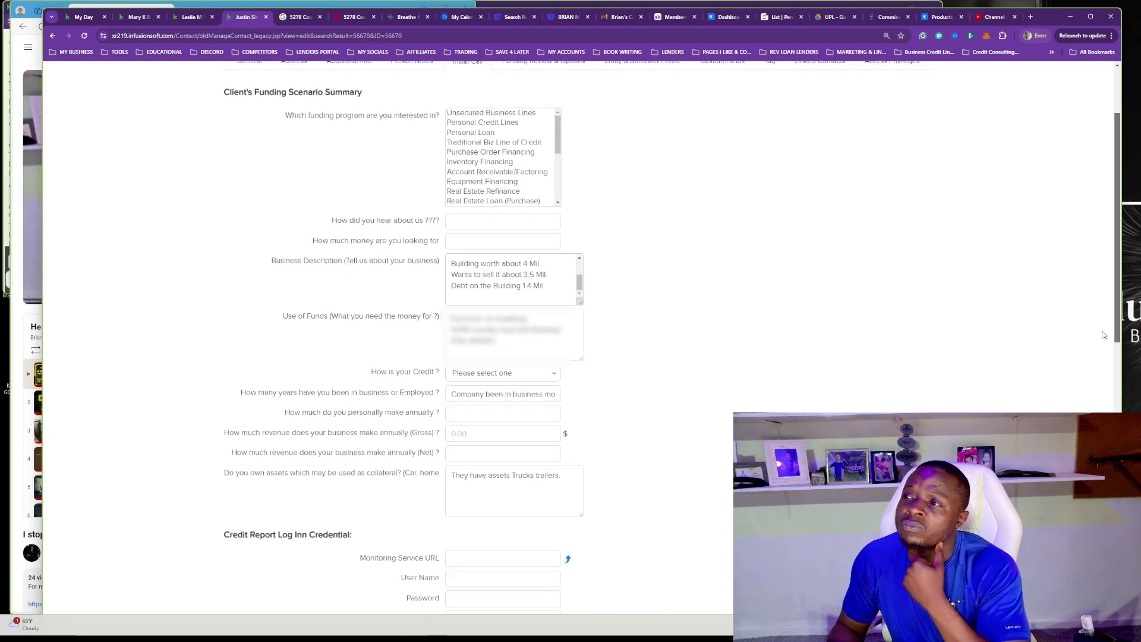
scroll(1101, 336, "down", 1)
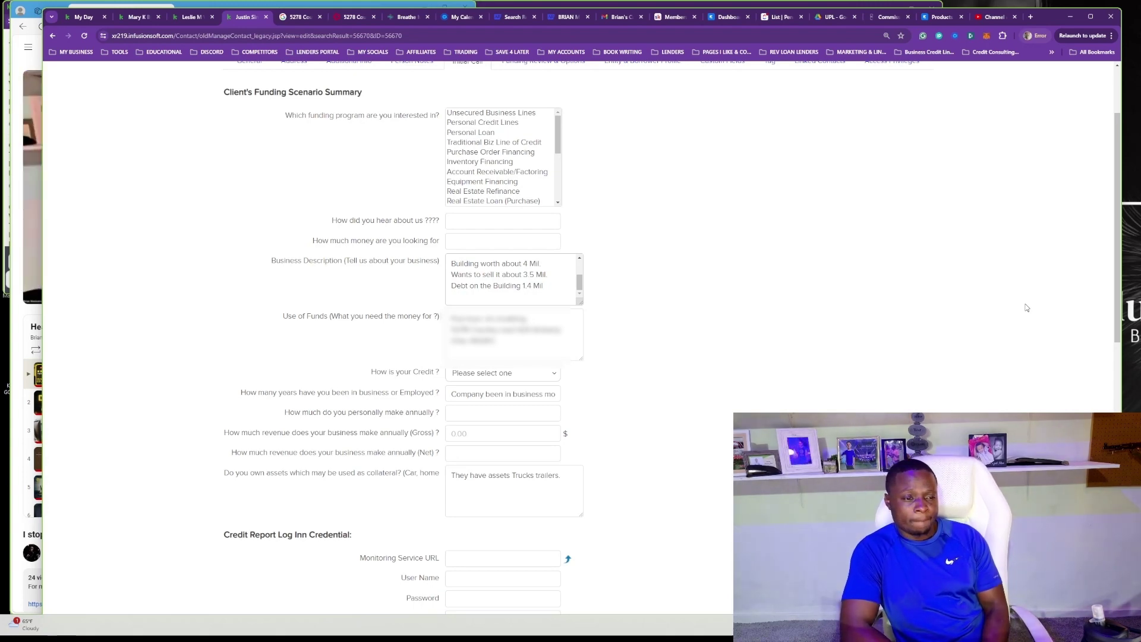
left_click(521, 372)
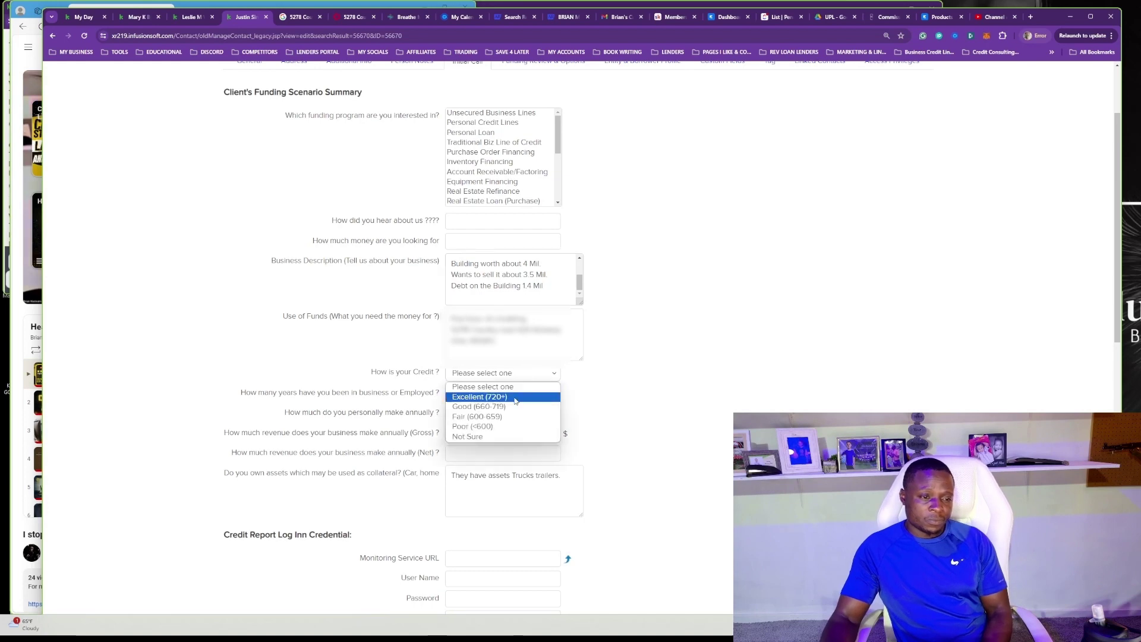
left_click(509, 400)
Save the updated Initial Call answers.
scroll(512, 407, "up", 2)
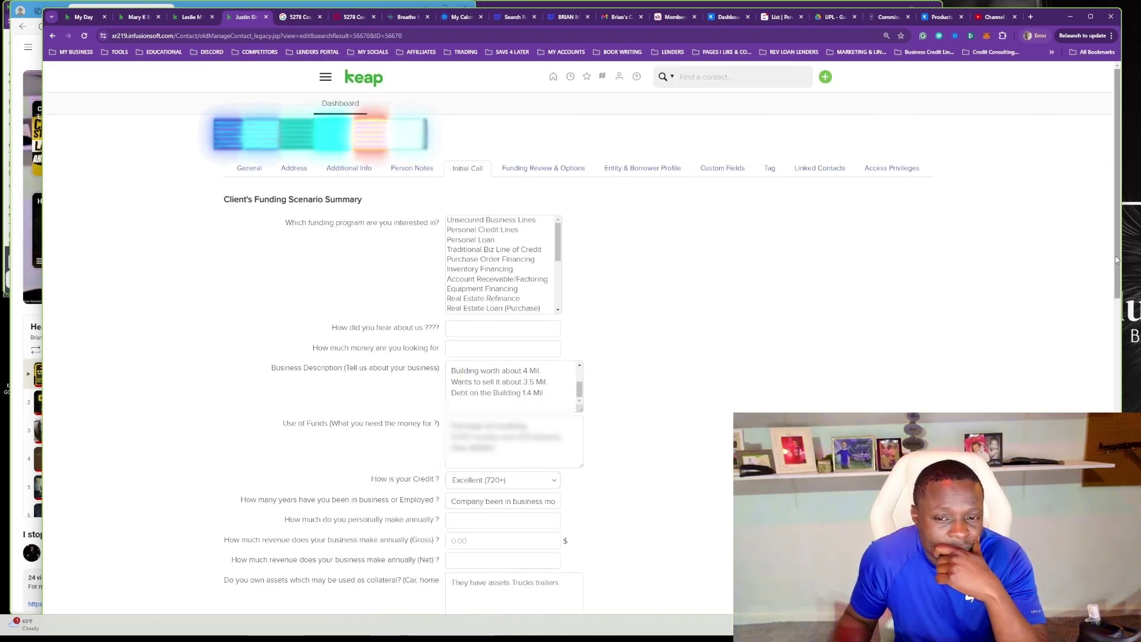
scroll(1059, 408, "down", 6)
scroll(1058, 407, "up", 5)
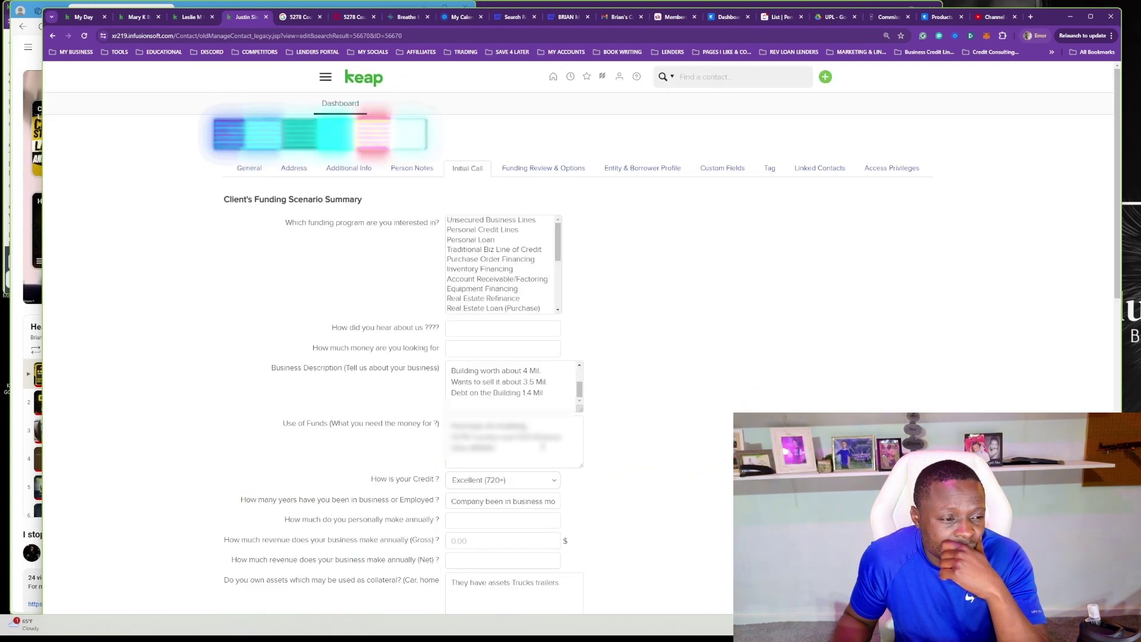
scroll(1102, 347, "down", 3)
scroll(1102, 347, "down", 3)
scroll(633, 454, "up", 6)
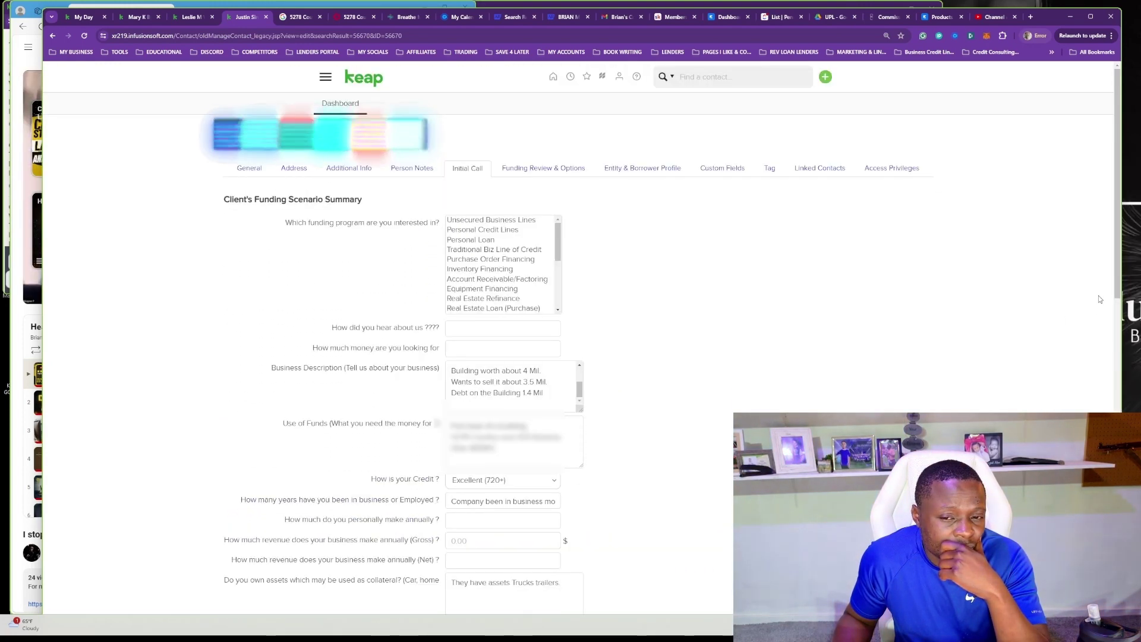
scroll(634, 454, "down", 5)
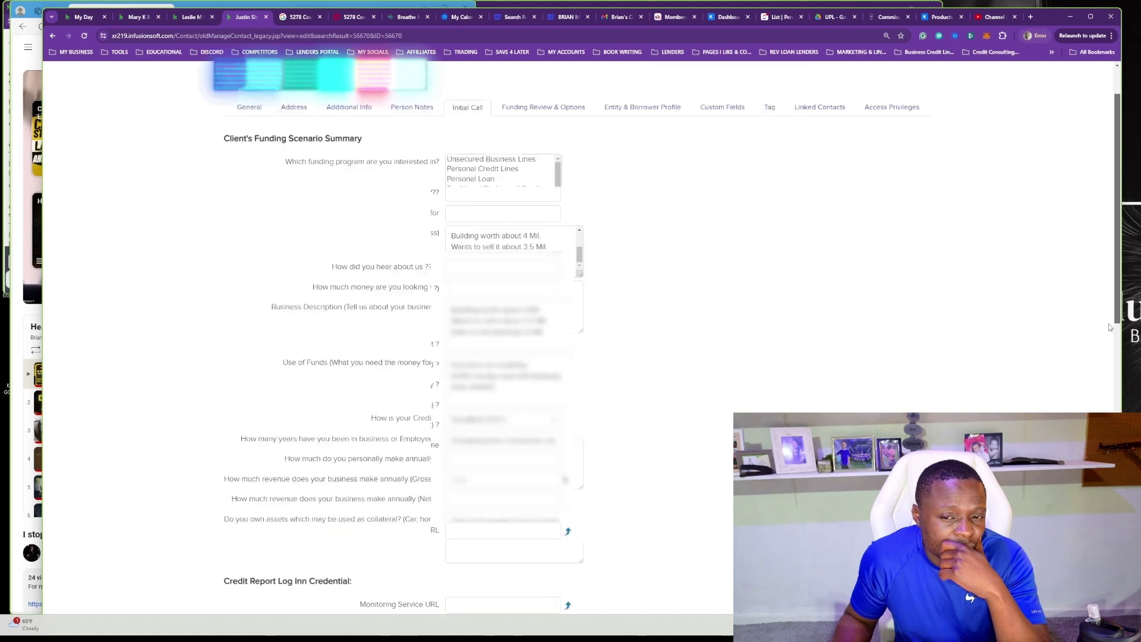
left_click(571, 301)
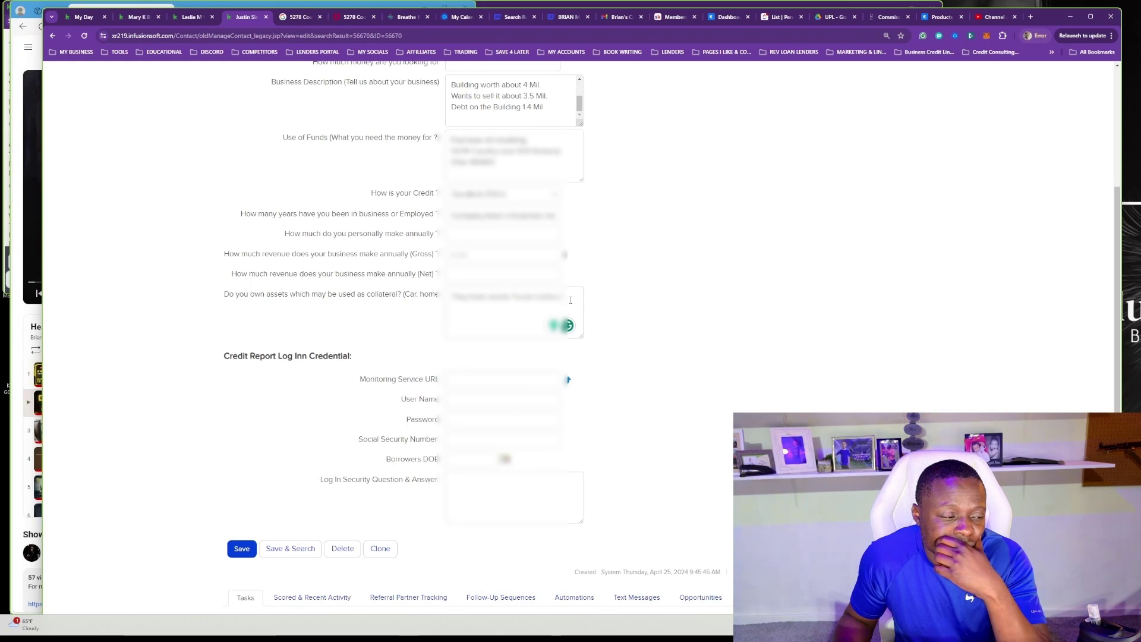
left_click(241, 547)
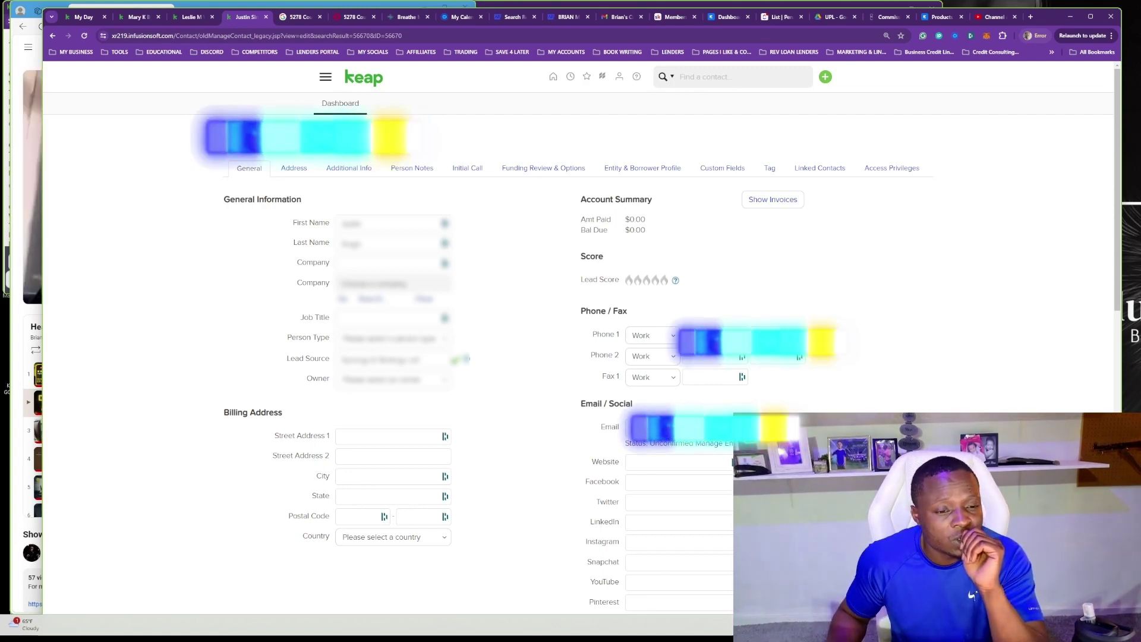
Copy the contact's email address and start a new Gmail message addressed to it.
left_click(629, 426)
right_click(710, 181)
key("Escape")
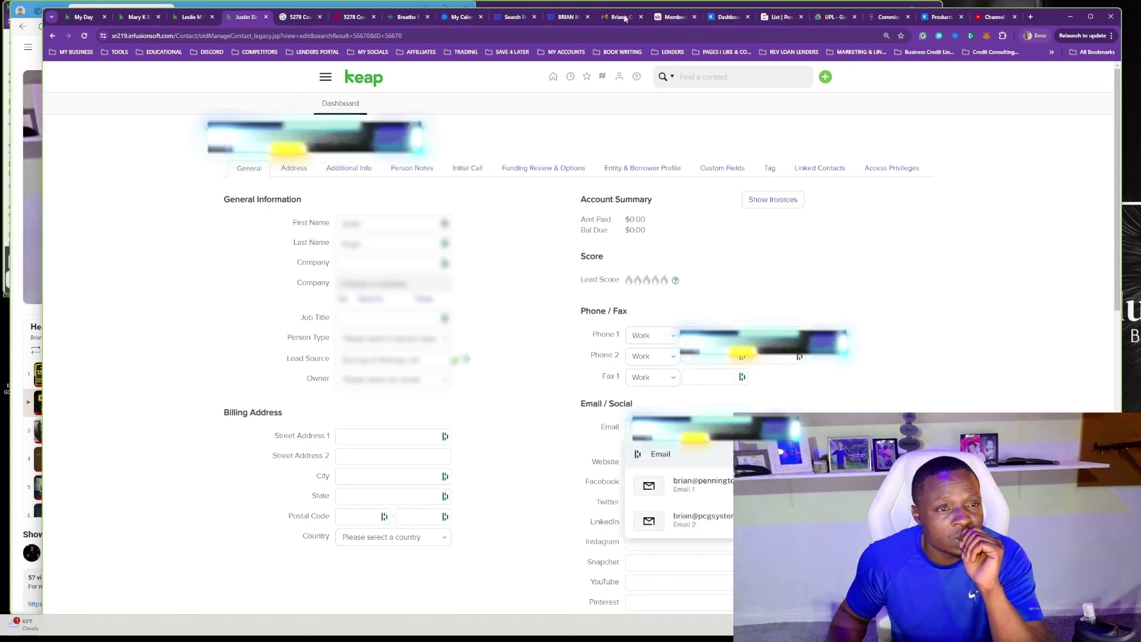
left_click(621, 18)
left_click(140, 116)
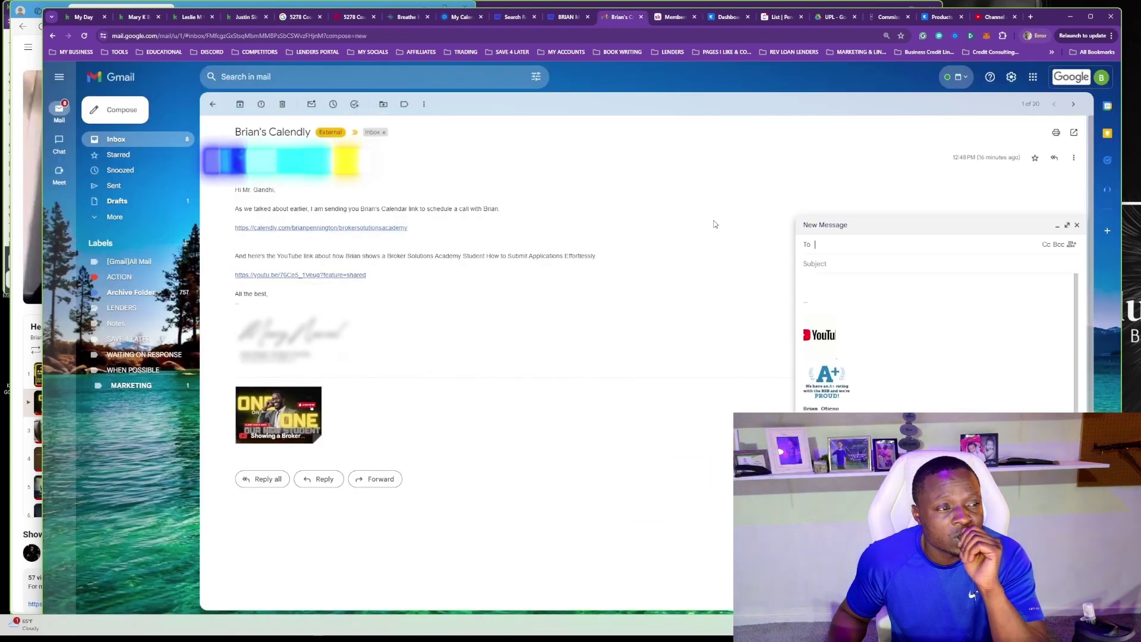
right_click(844, 252)
left_click(880, 334)
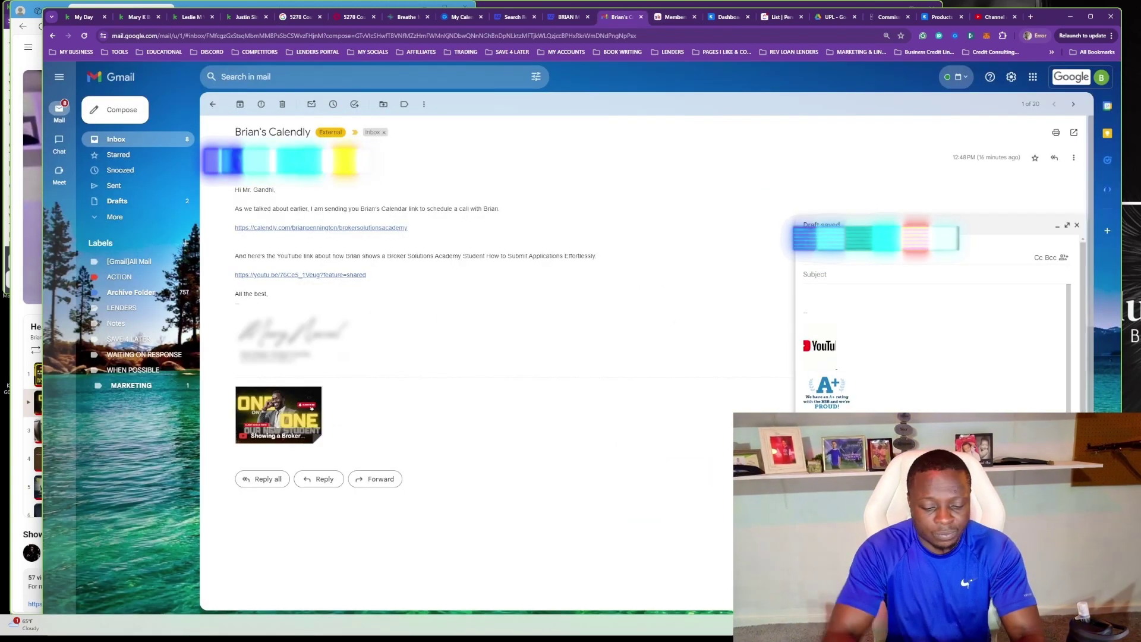
key("Return")
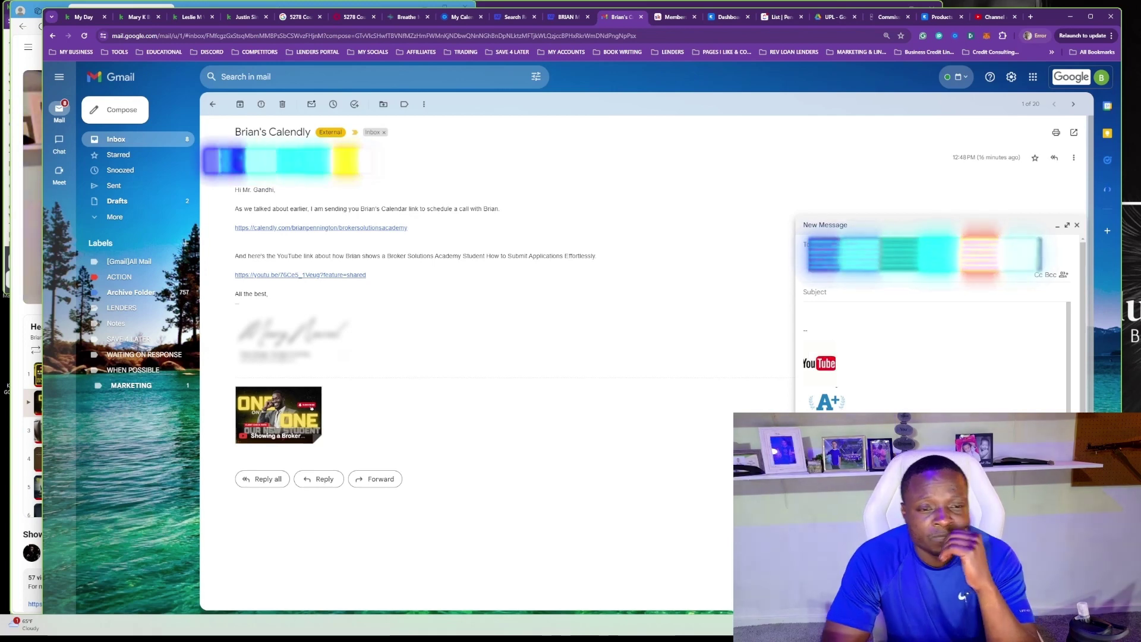
List the borrower credit report, current YTD P&L for both businesses, and asset list in the body.
key("Tab")
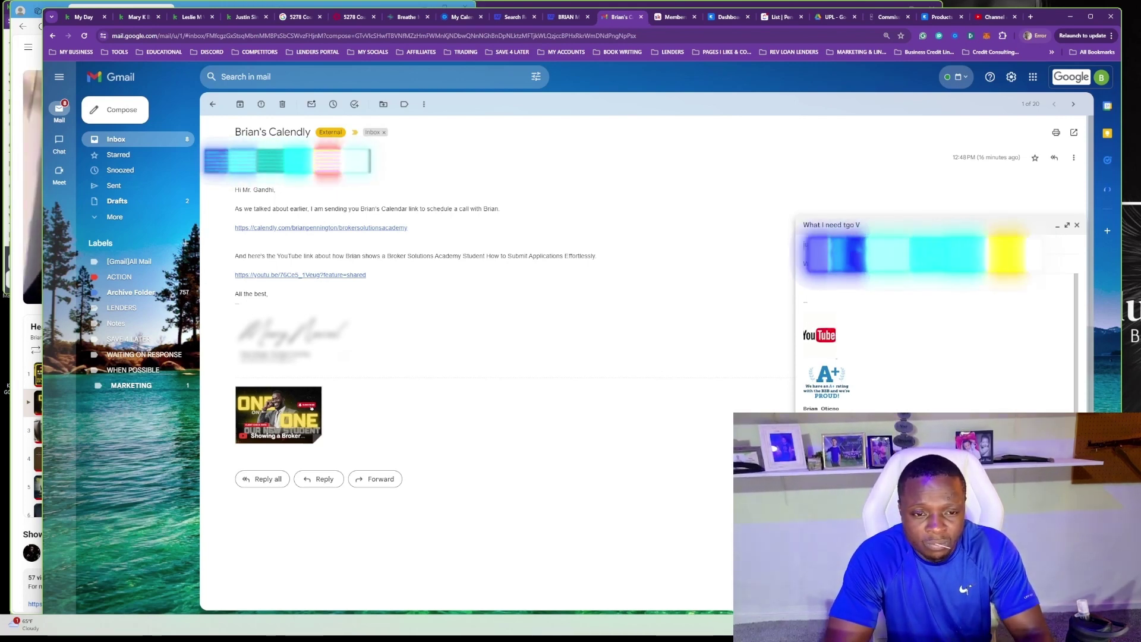
key("Tab")
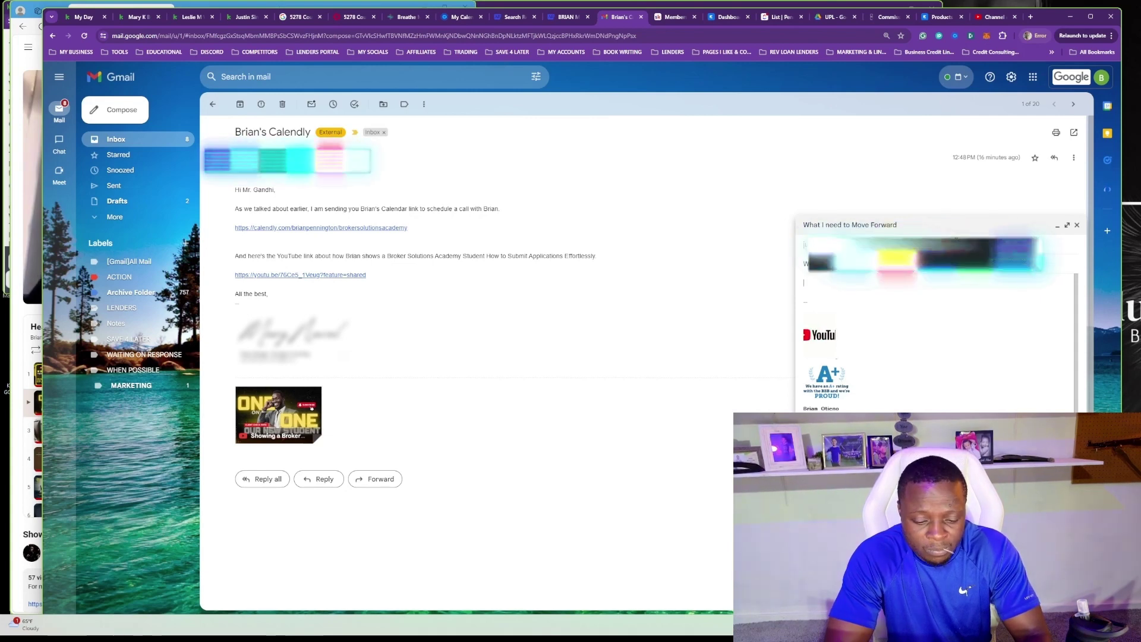
type("Recent Credit of the Bon")
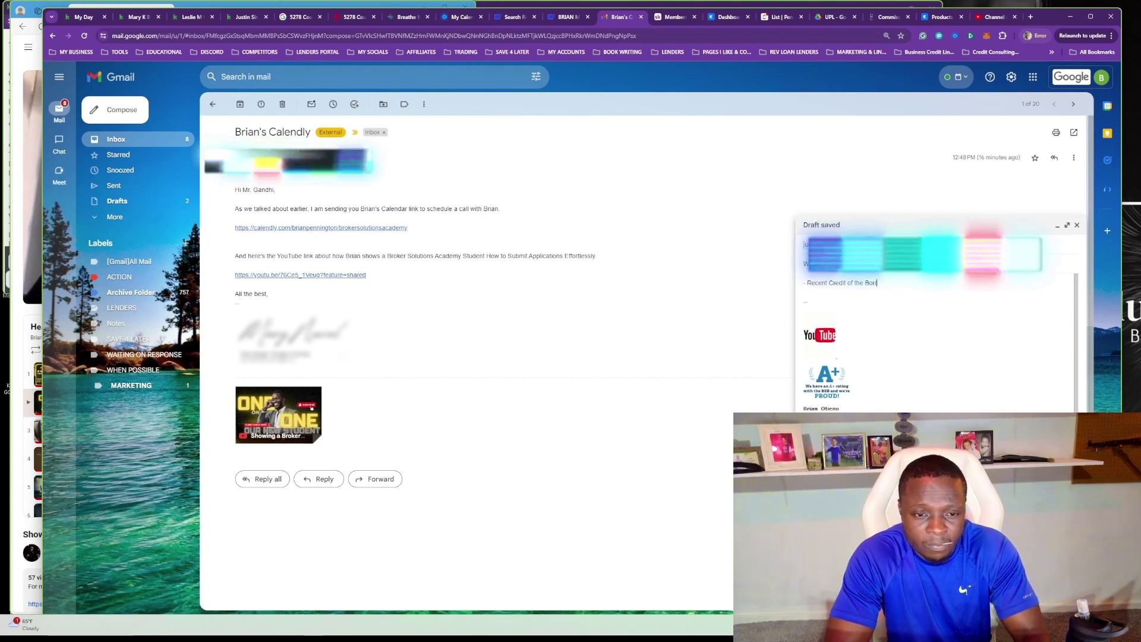
type("rower Credit Report")
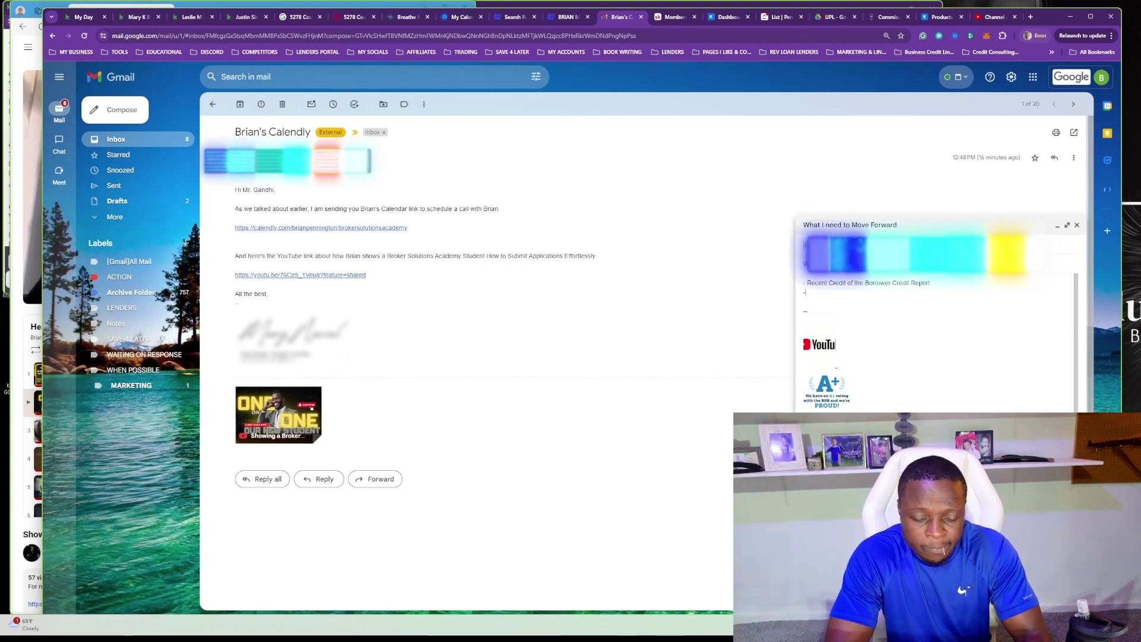
key("Return")
type("- P")
key("BackSpace")
type("Current Y")
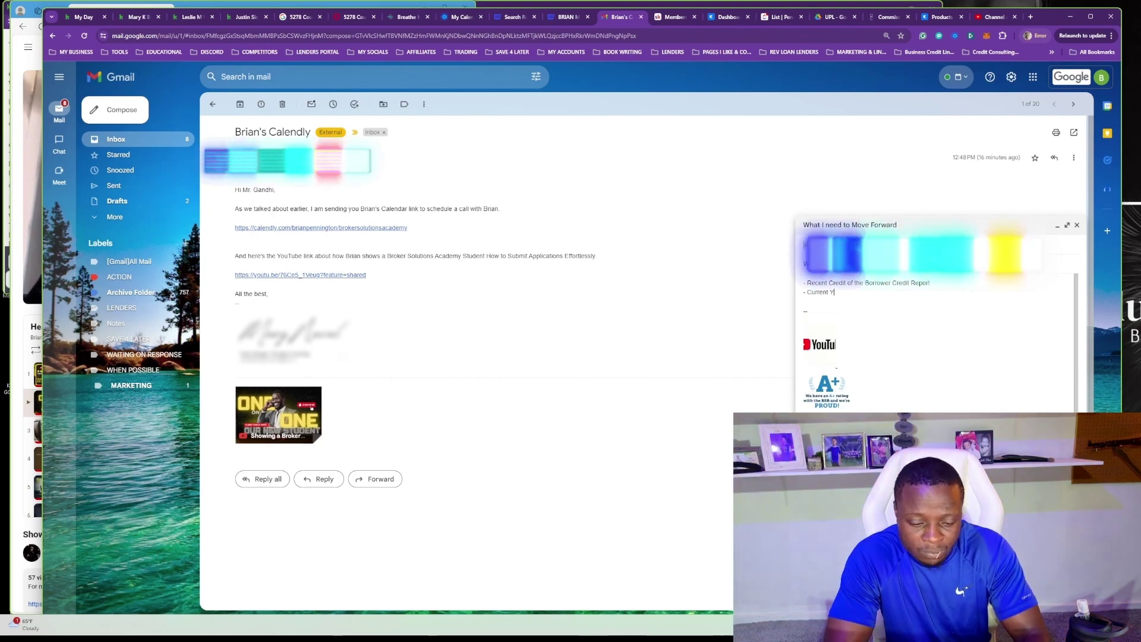
type("TD P")
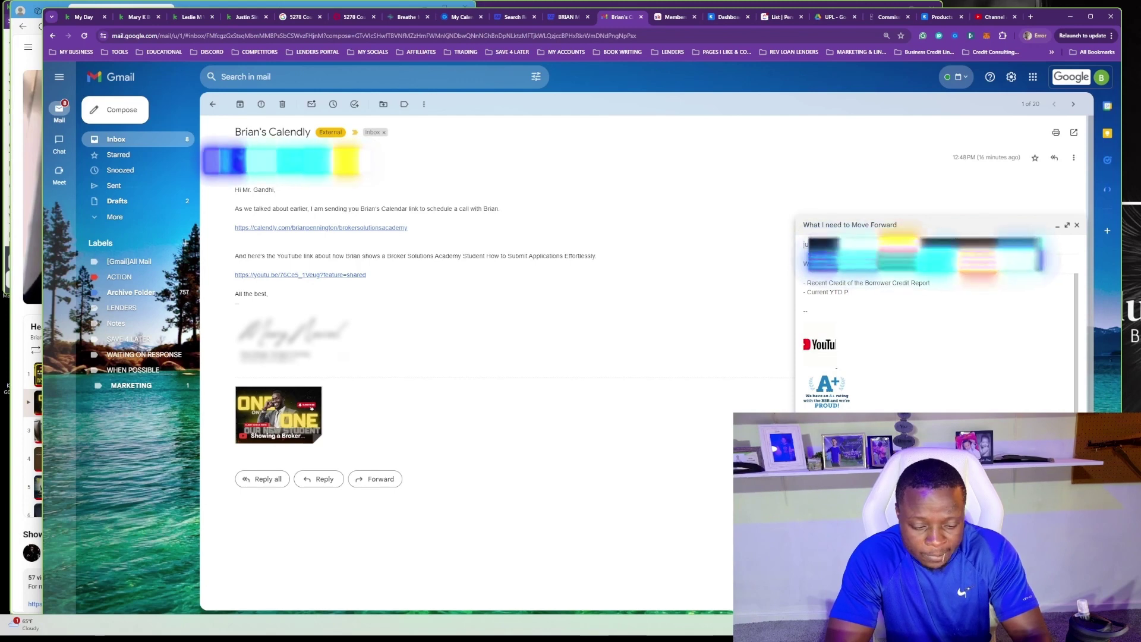
type("&")
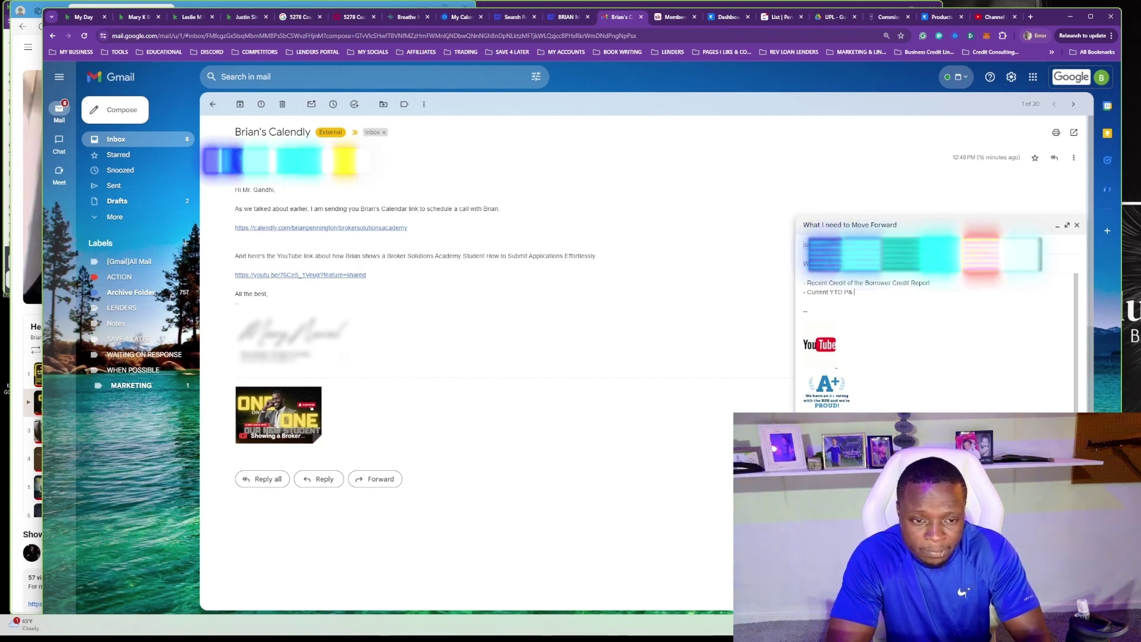
type("L for ")
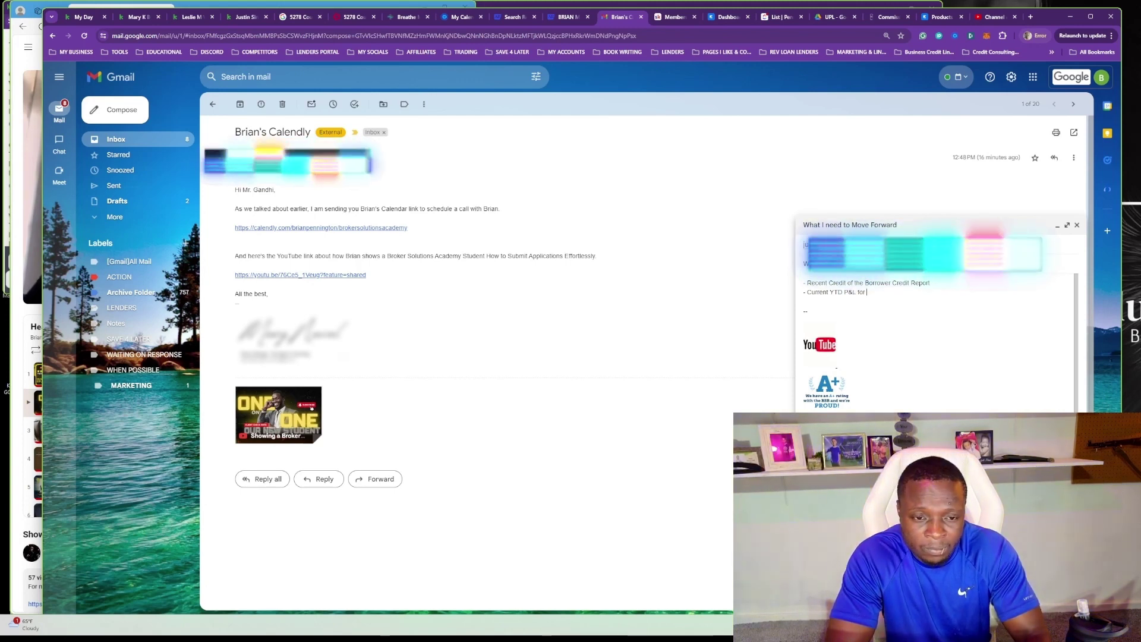
type("both businesses.")
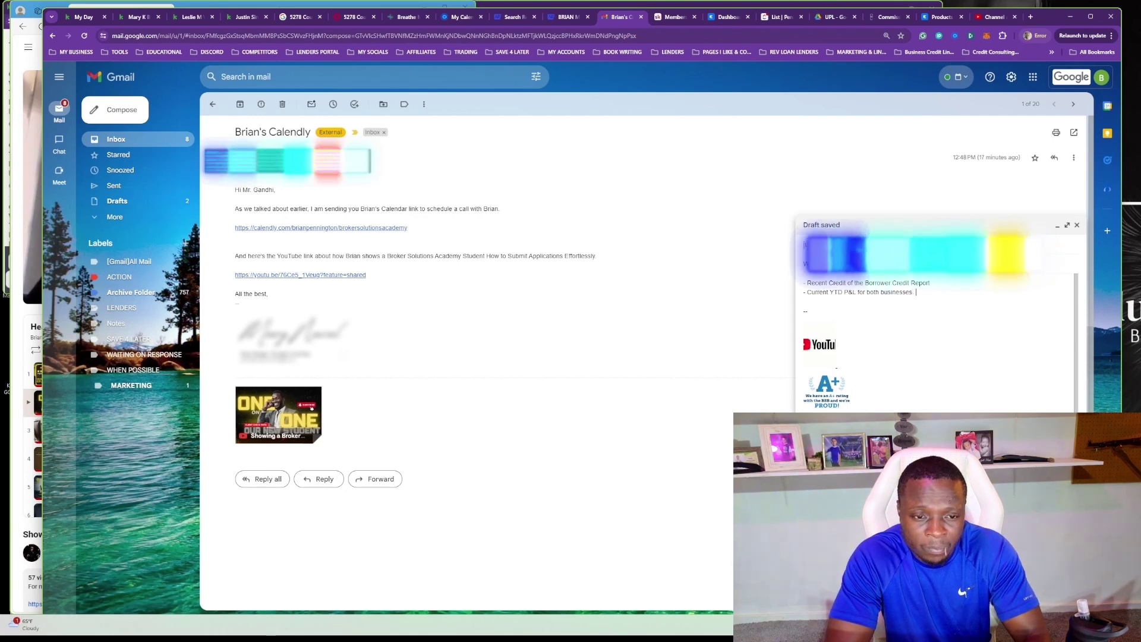
key("Return")
type("- ")
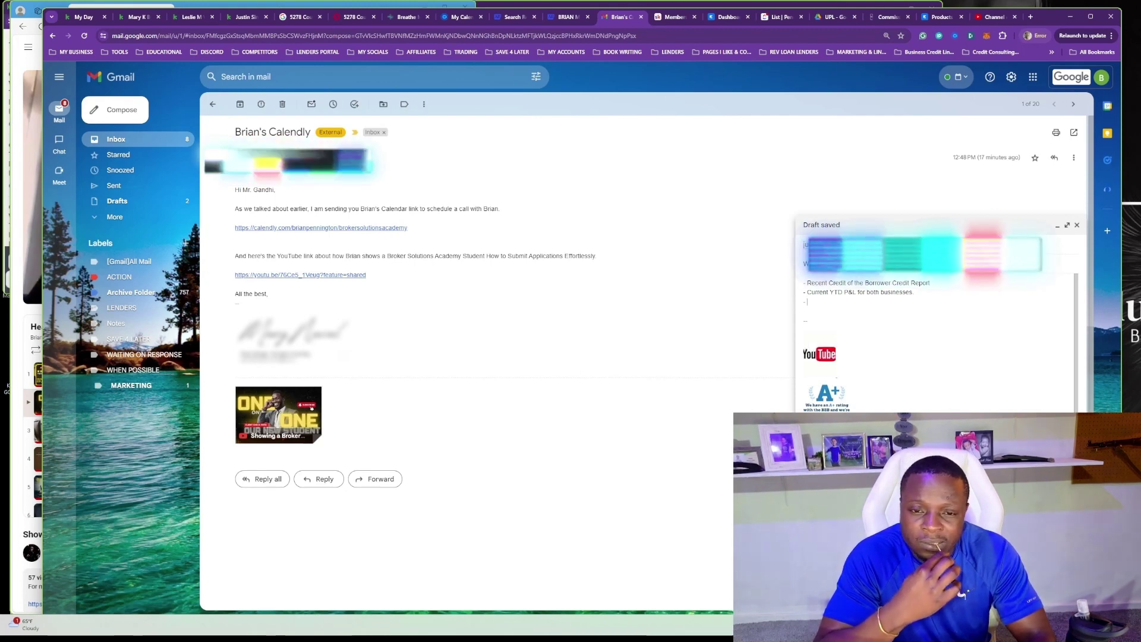
type("Asset List list")
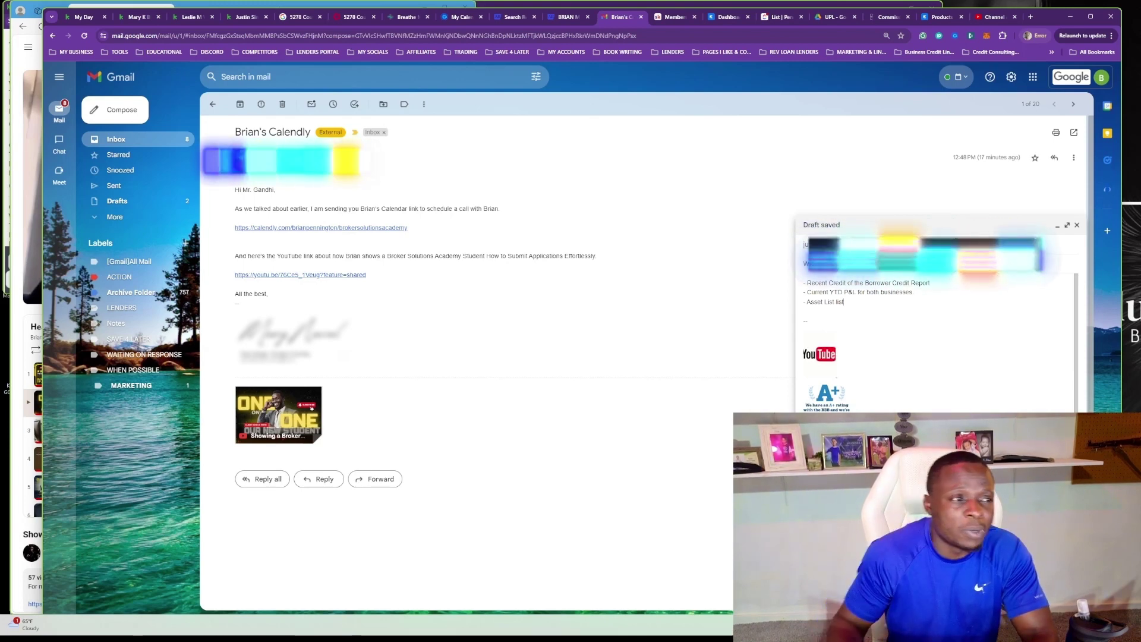
Open the IdentityIQ bookmark from MY BUSINESS and copy its page URL.
left_click(71, 52)
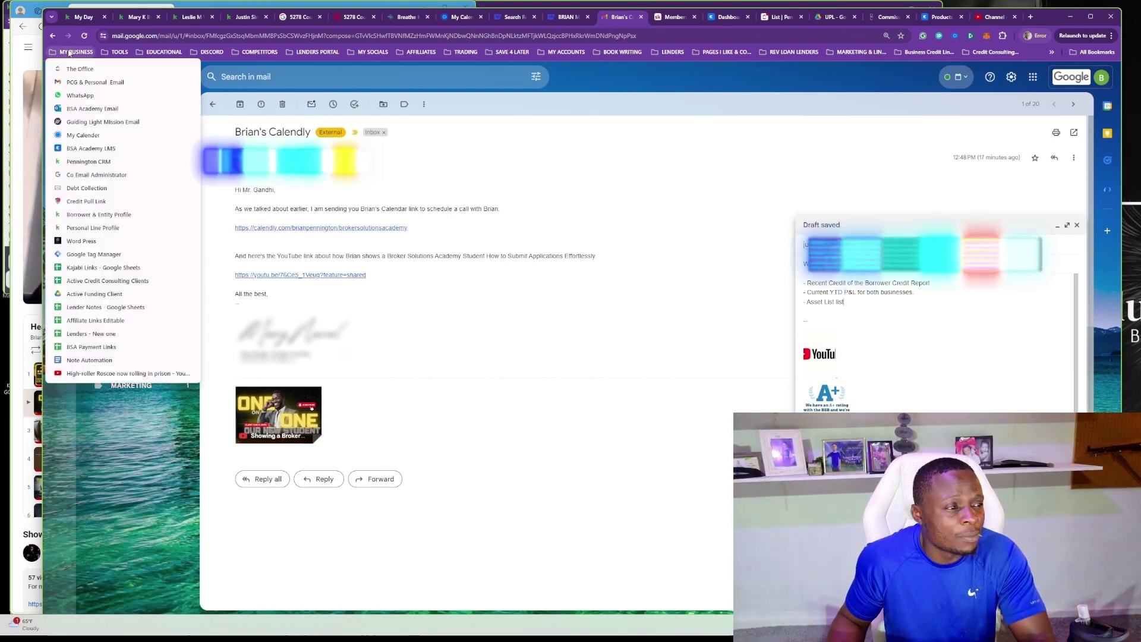
left_click(86, 201)
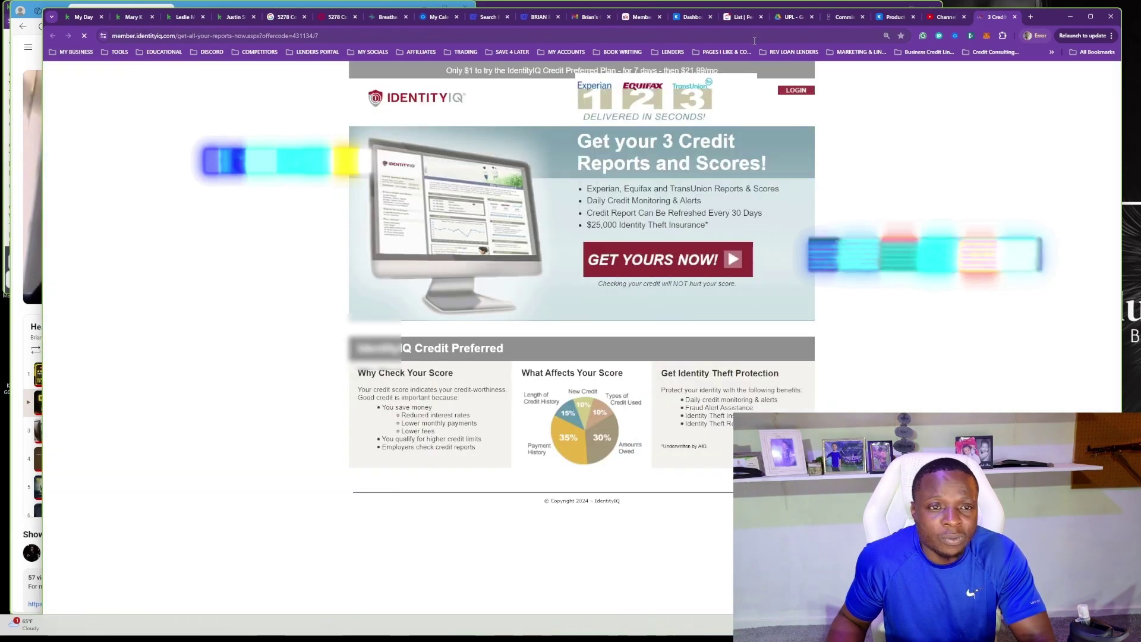
right_click(753, 40)
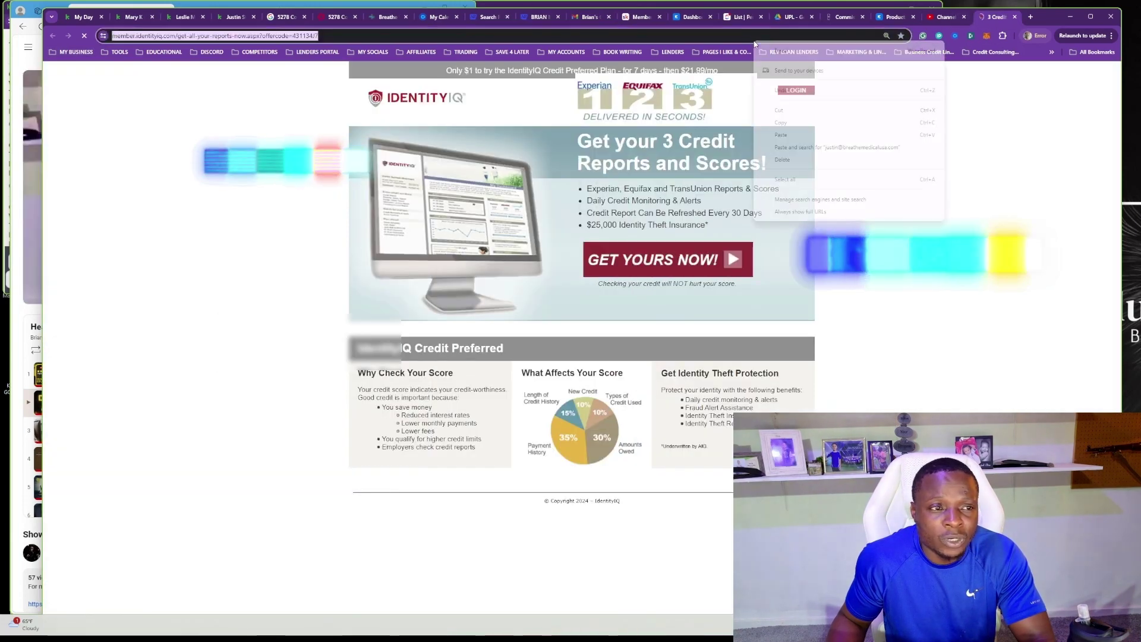
left_click(796, 126)
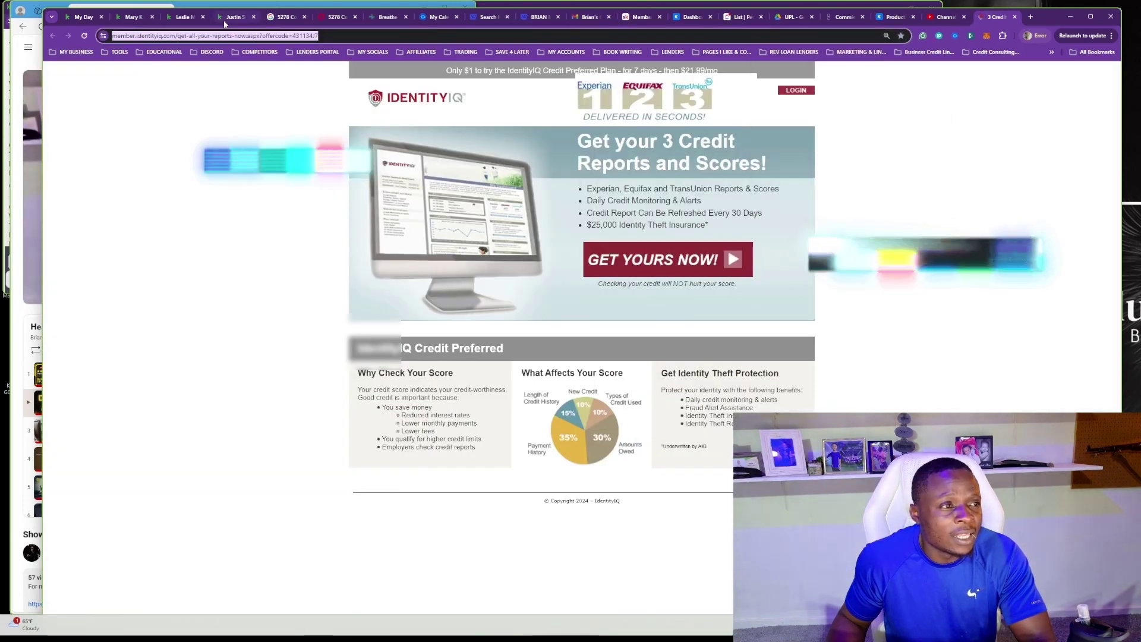
left_click(602, 18)
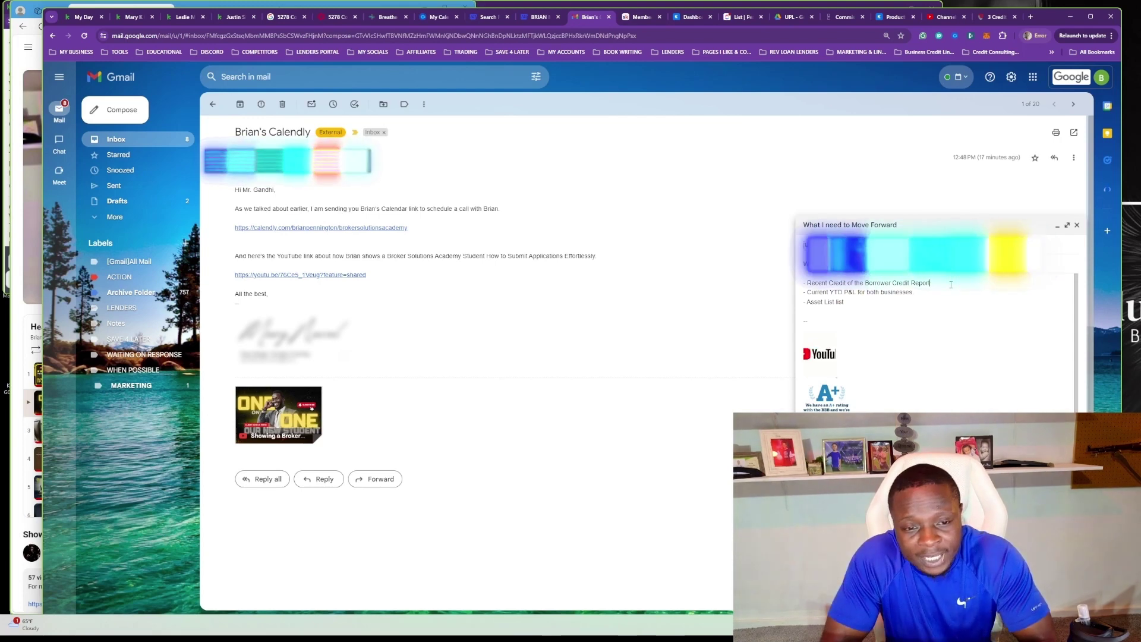
Add a space after the dash on the Asset List line, then switch to the Keap contact tab.
triple_click(832, 302)
left_click(881, 288)
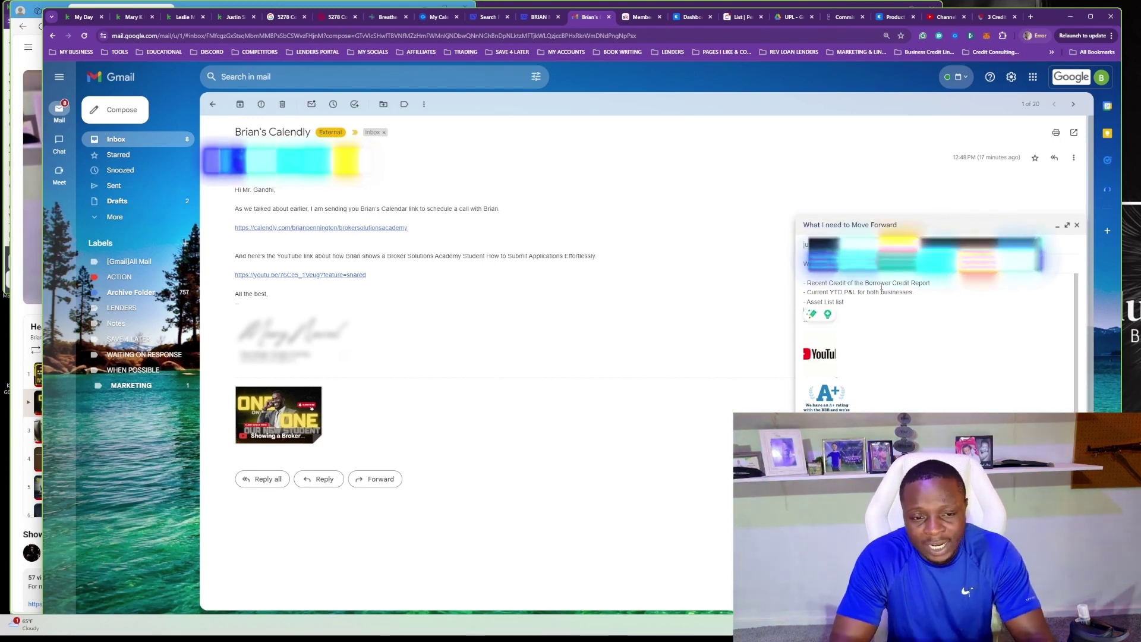
key("Up")
key("Up")
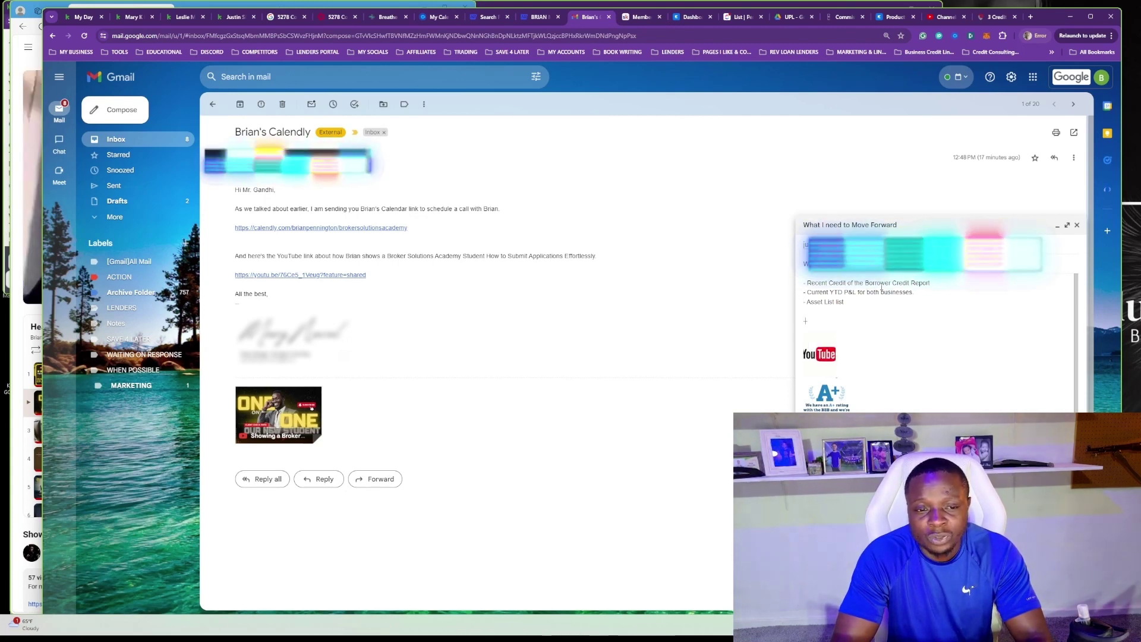
key("Right")
key("Up")
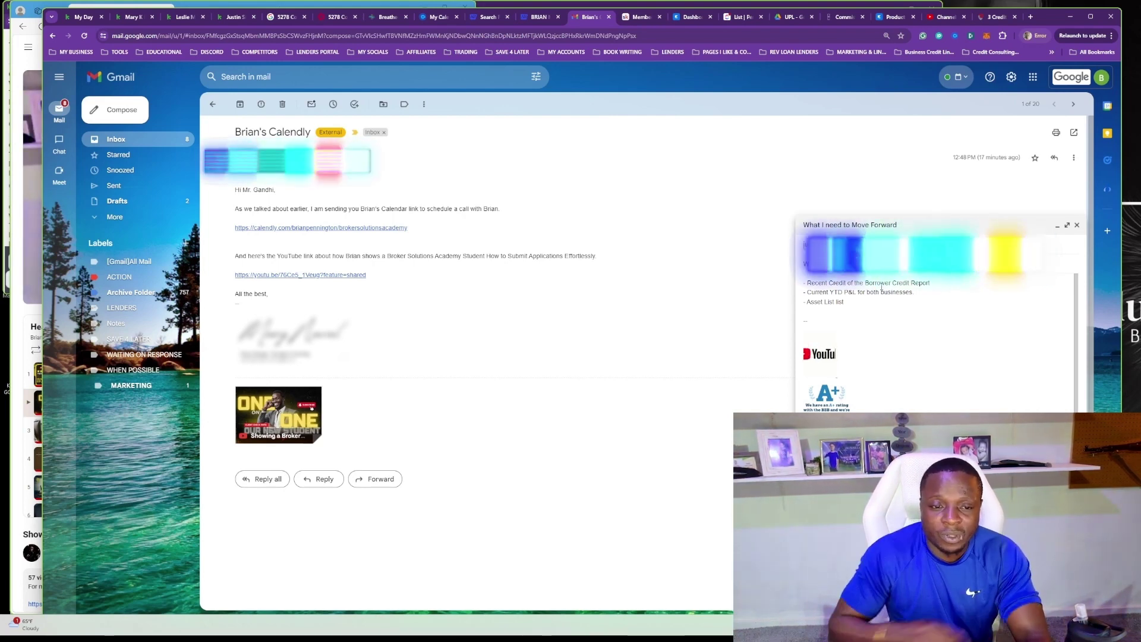
left_click(945, 293)
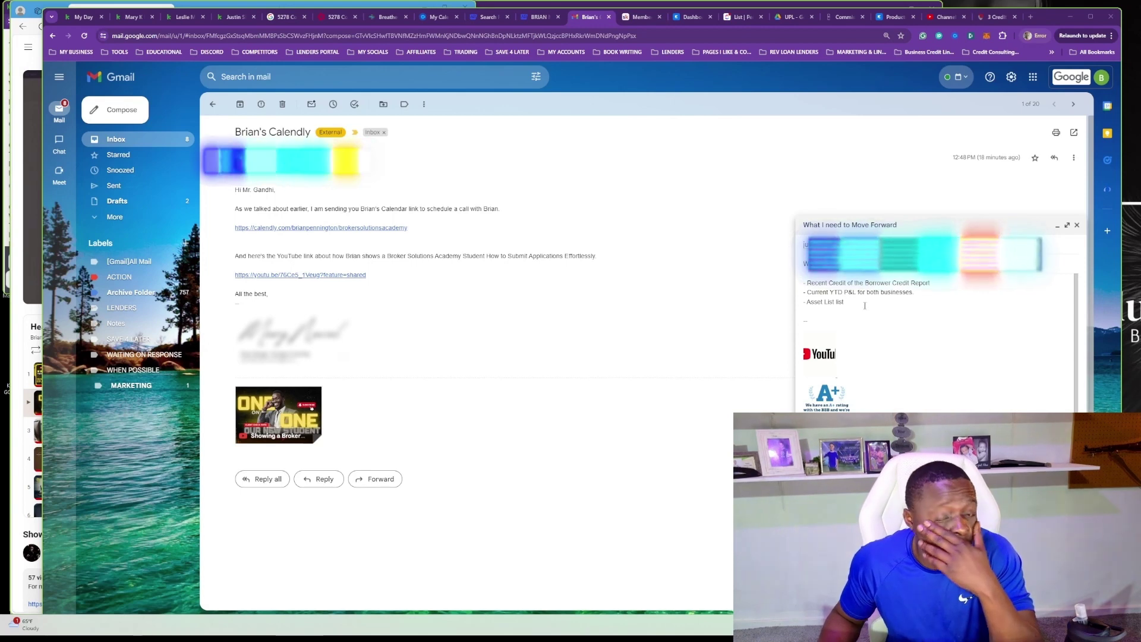
left_click(948, 283)
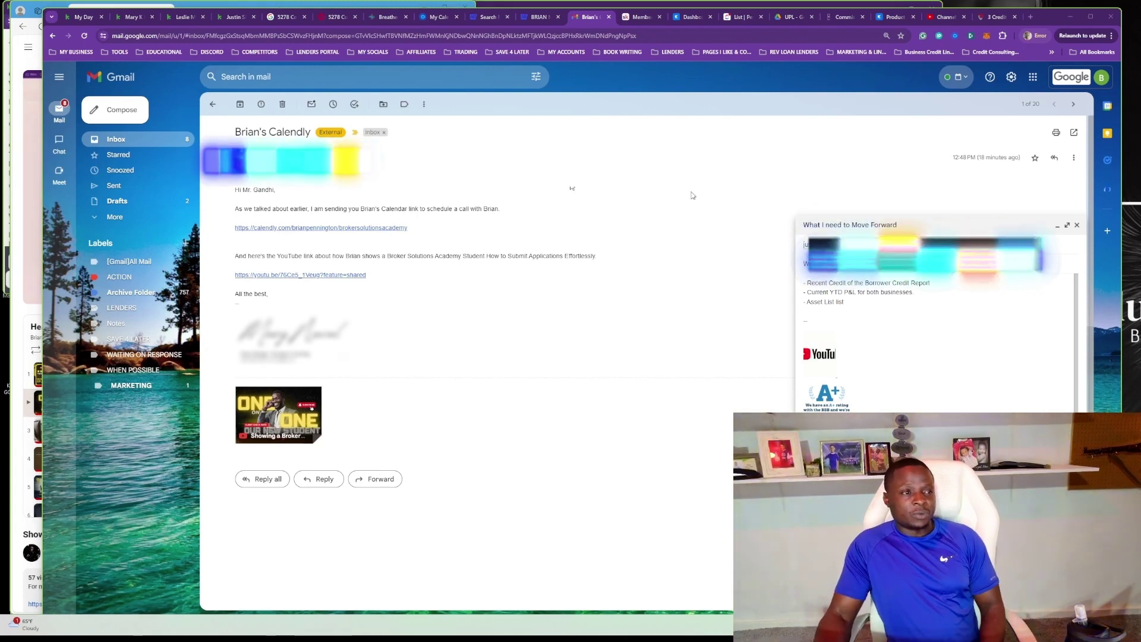
key("ctrl+4")
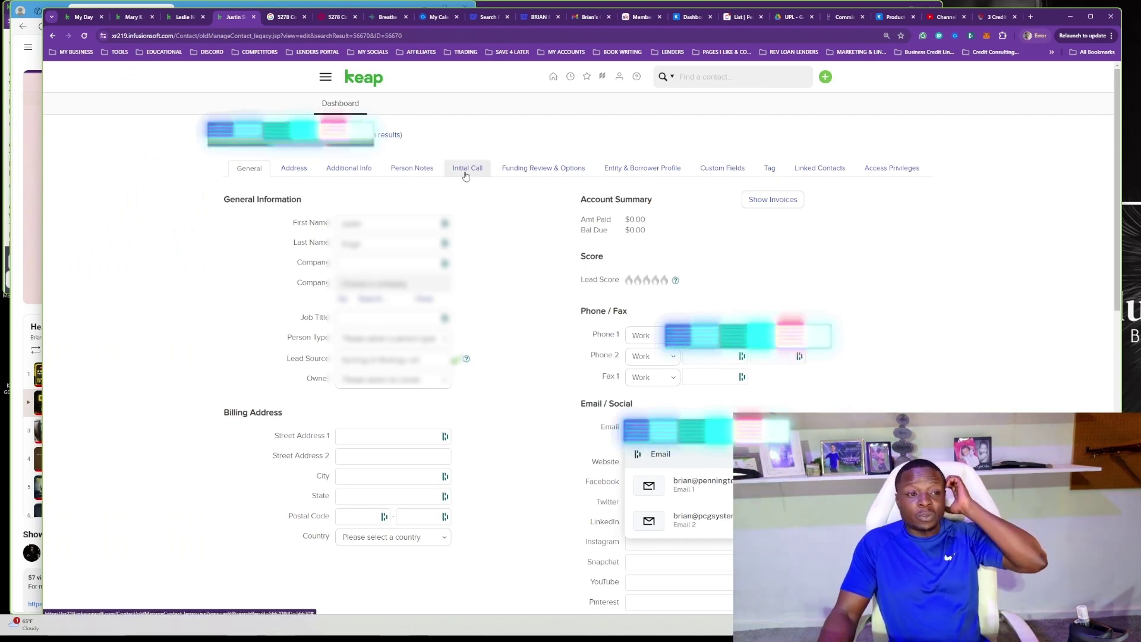
Save the contact's Initial Call funding scenario in Keap, then go back to the Gmail draft.
left_click(465, 171)
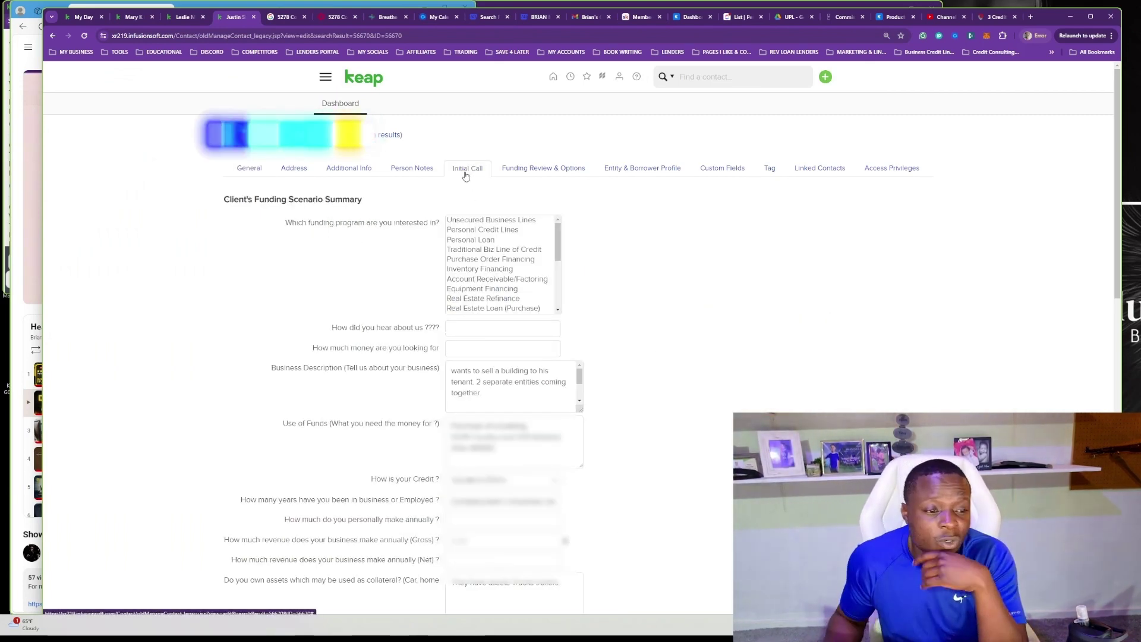
scroll(580, 394, "down", 2)
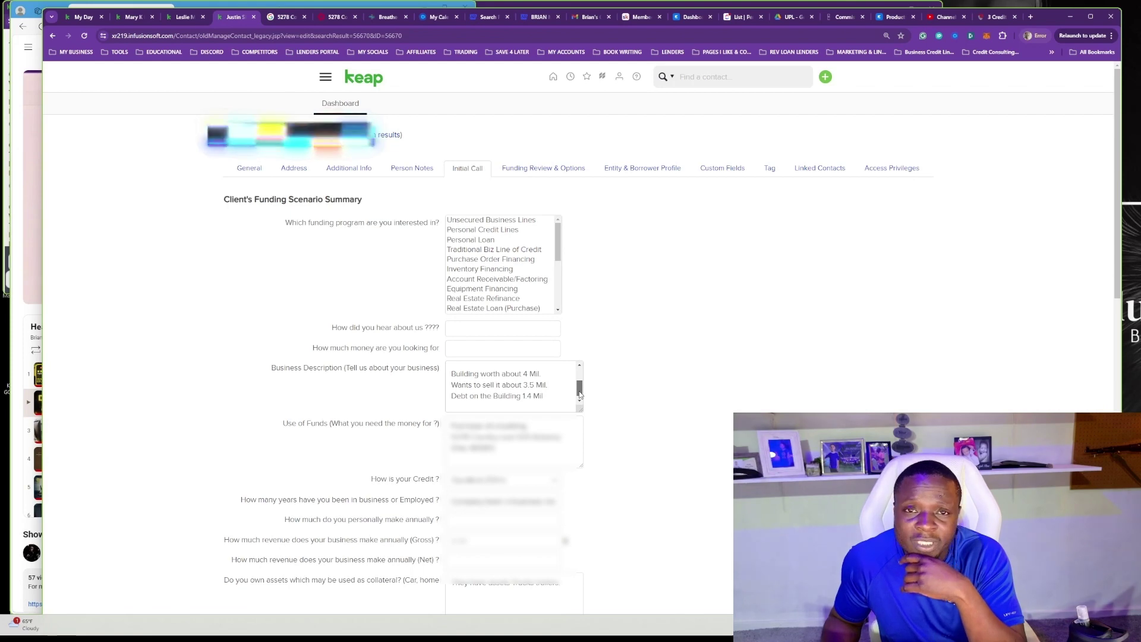
left_click_drag(1116, 265, 1109, 369)
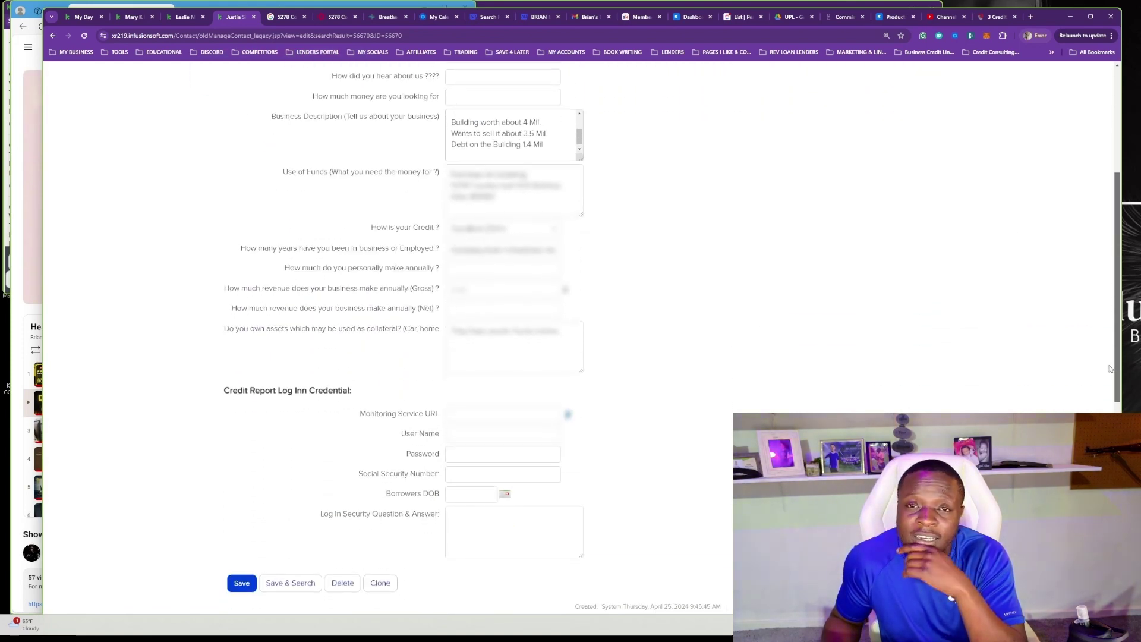
left_click(246, 583)
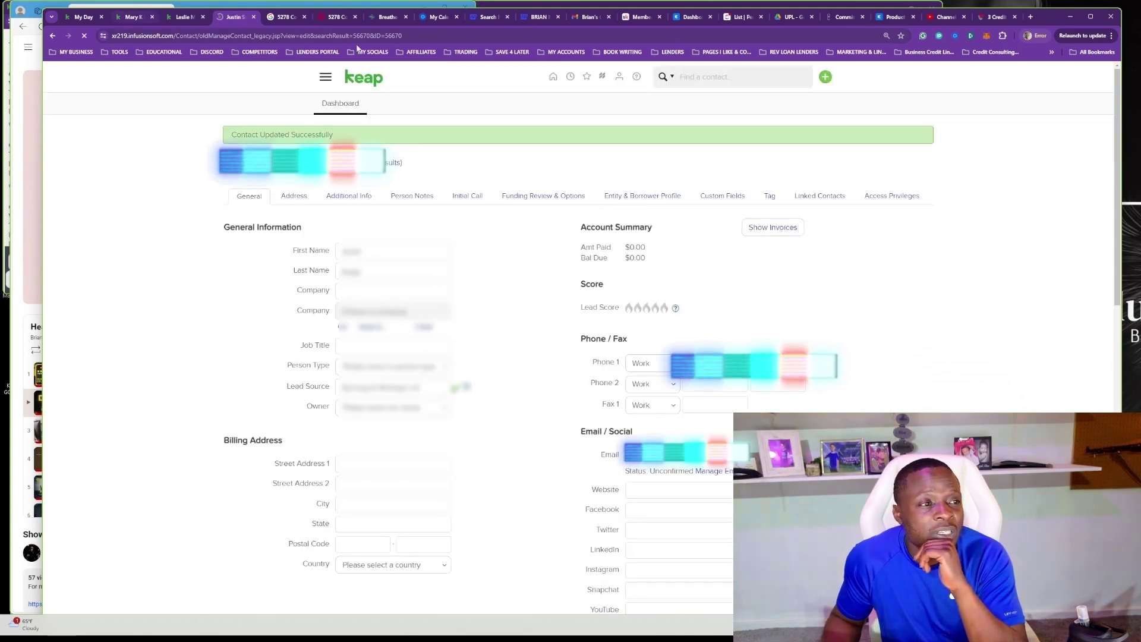
left_click(590, 17)
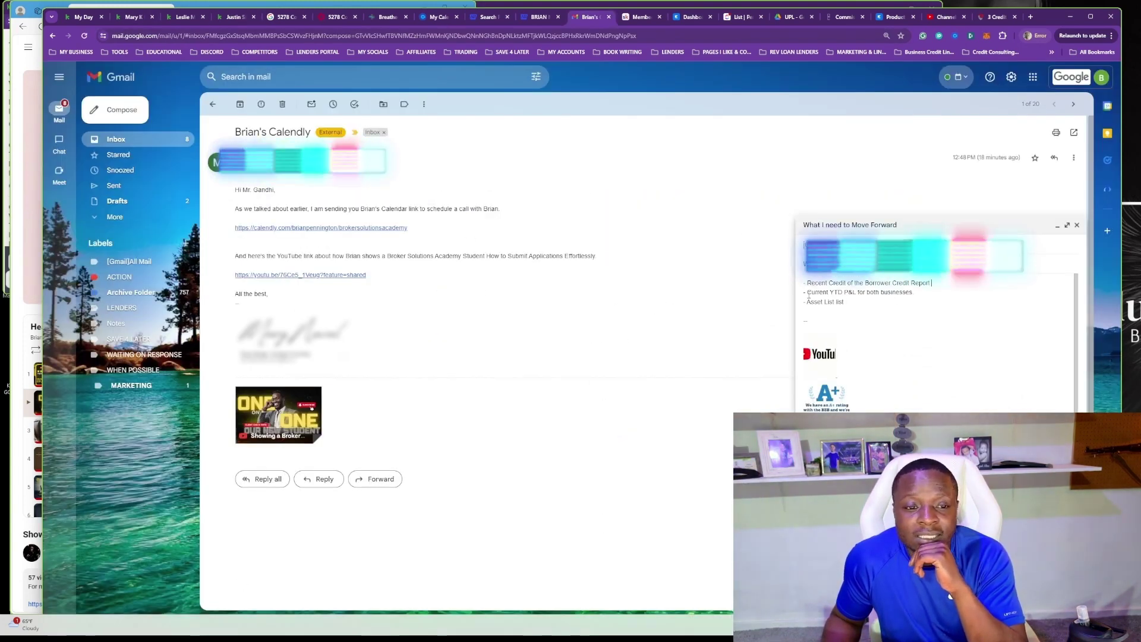
After Credit Report, add the note with the pasted IdentityIQ link to pull a recent report.
left_click_drag(803, 283, 844, 302)
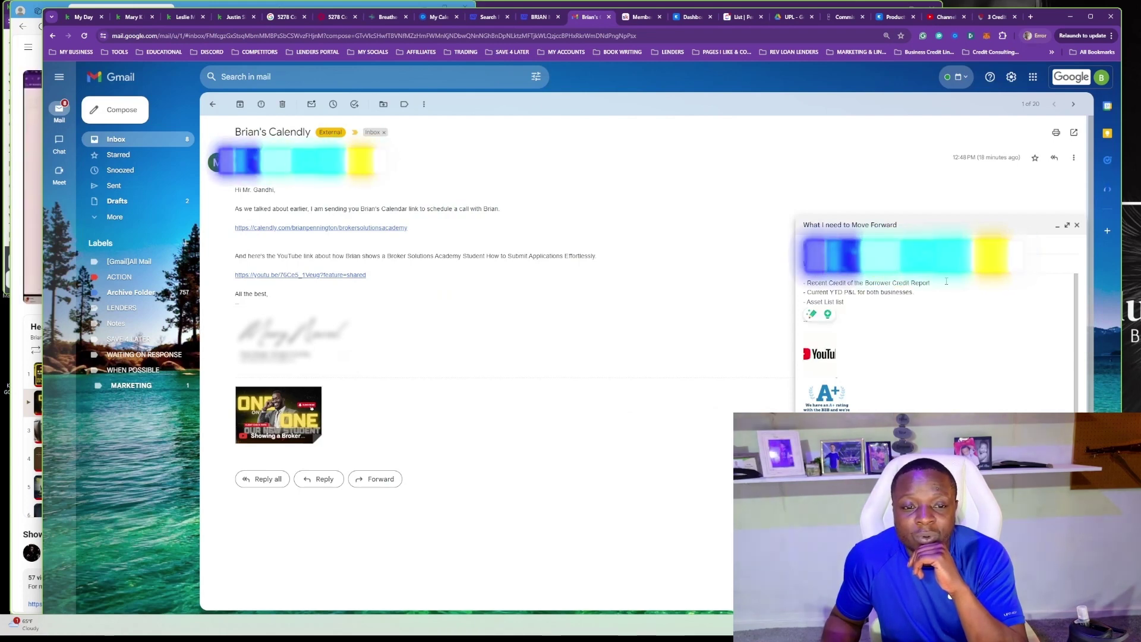
type("( If you do not have a ")
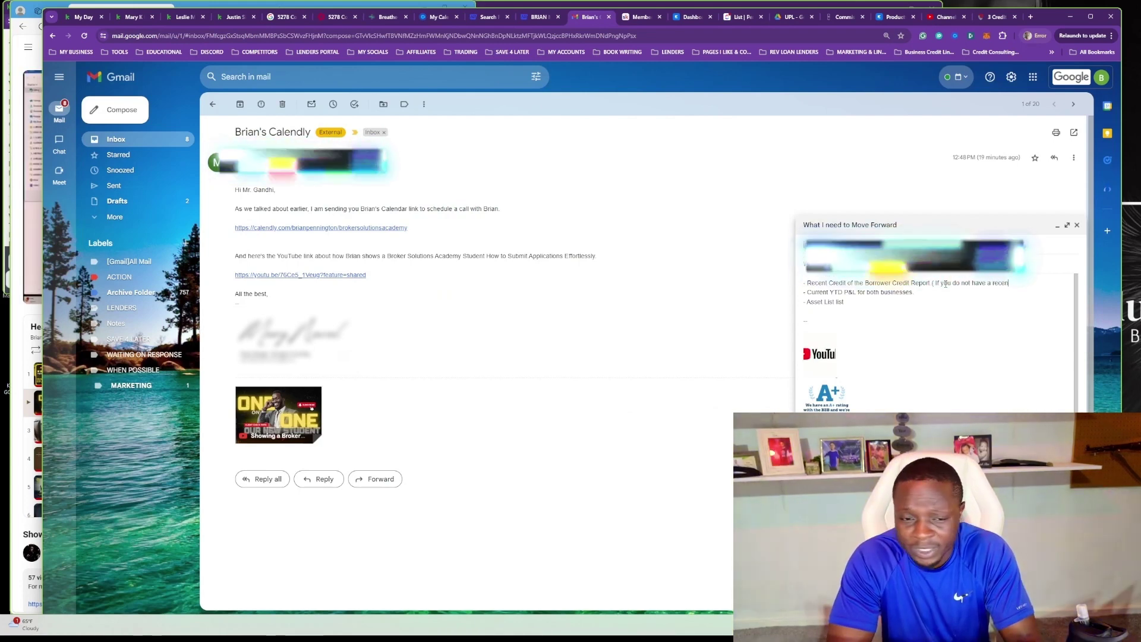
type("recent copy Click h")
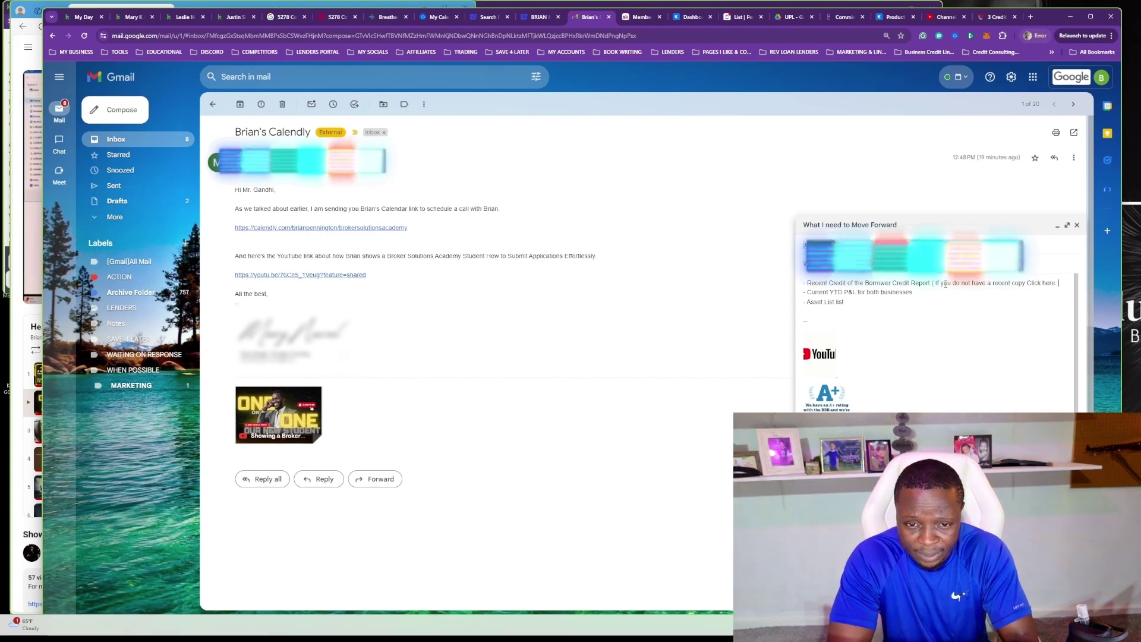
type("ere:")
type("to pull a recent report.")
key("Return")
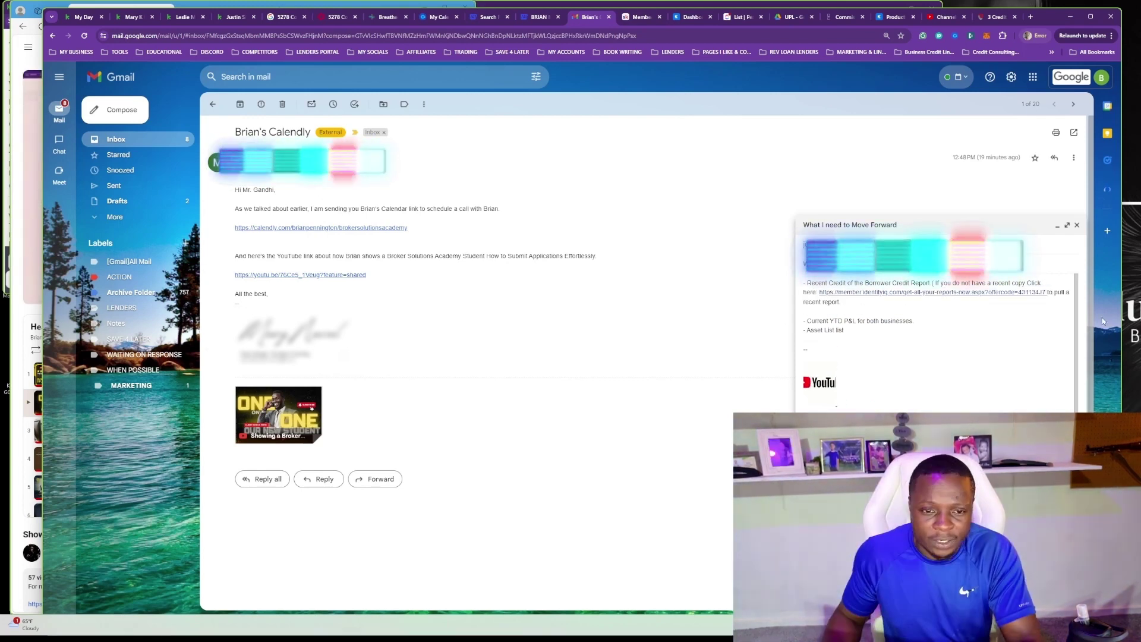
Space out the Asset List bullet, finish with 'Let me know if you have any questions', and send.
left_click(933, 326)
key("Return")
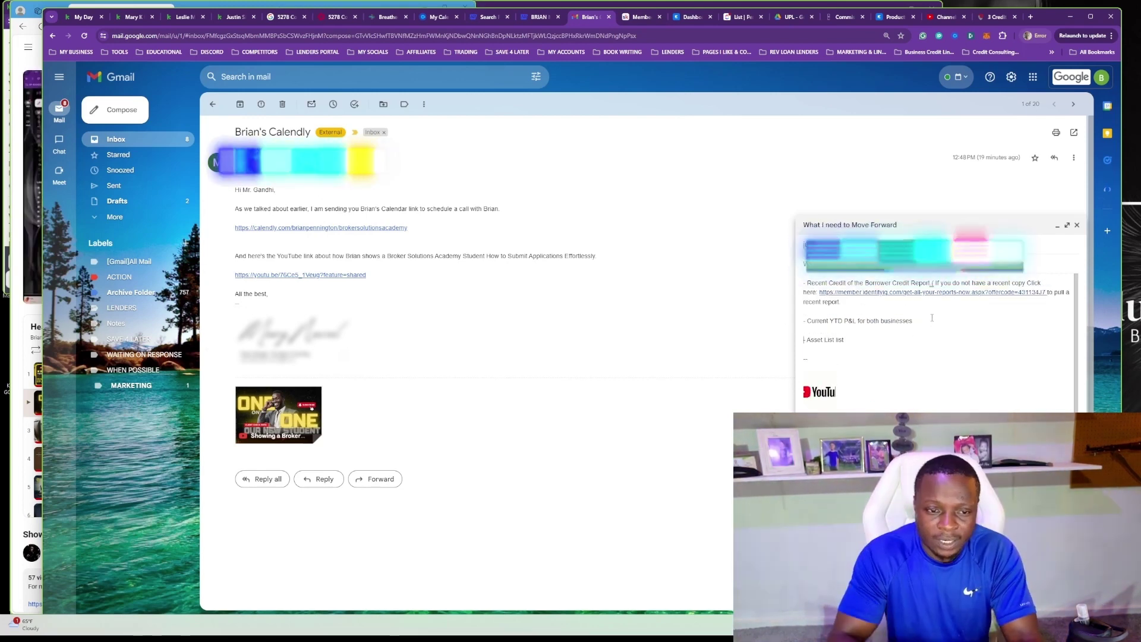
type("-")
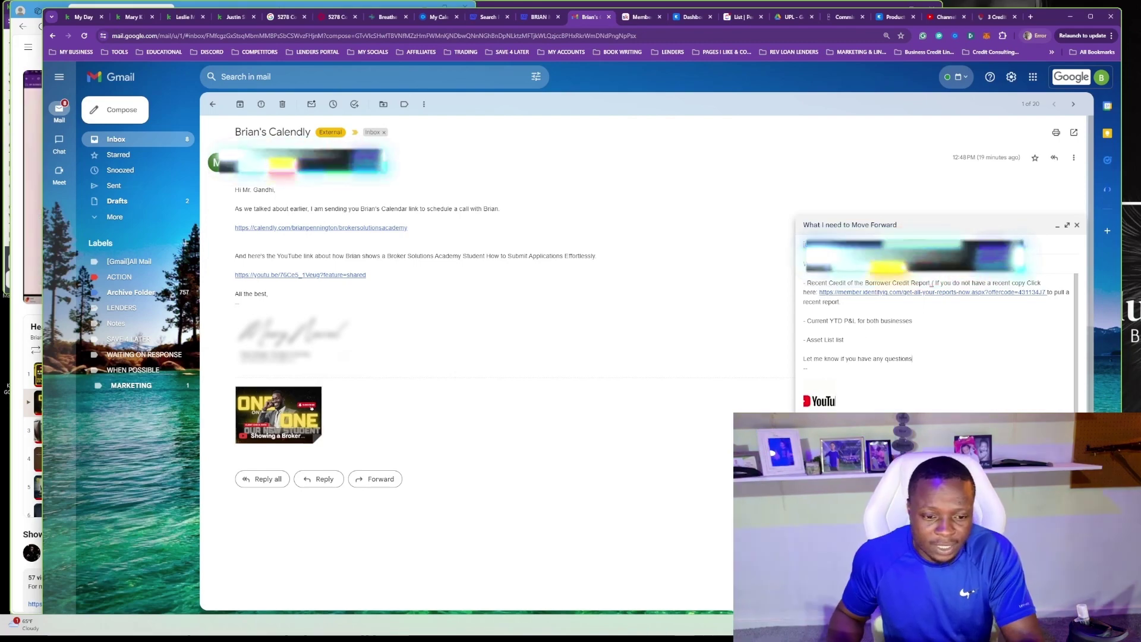
key("ctrl+Return")
On the contact's Keap record, start a new task under Tasks & Appointments.
left_click(239, 19)
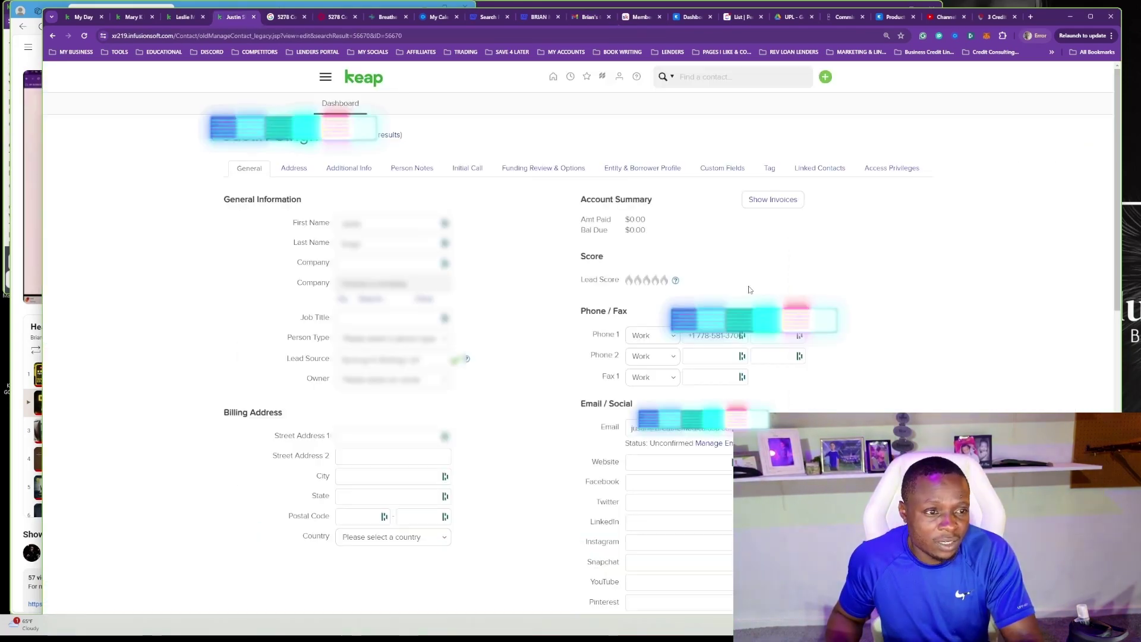
scroll(570, 297, "down", 8)
left_click(909, 405)
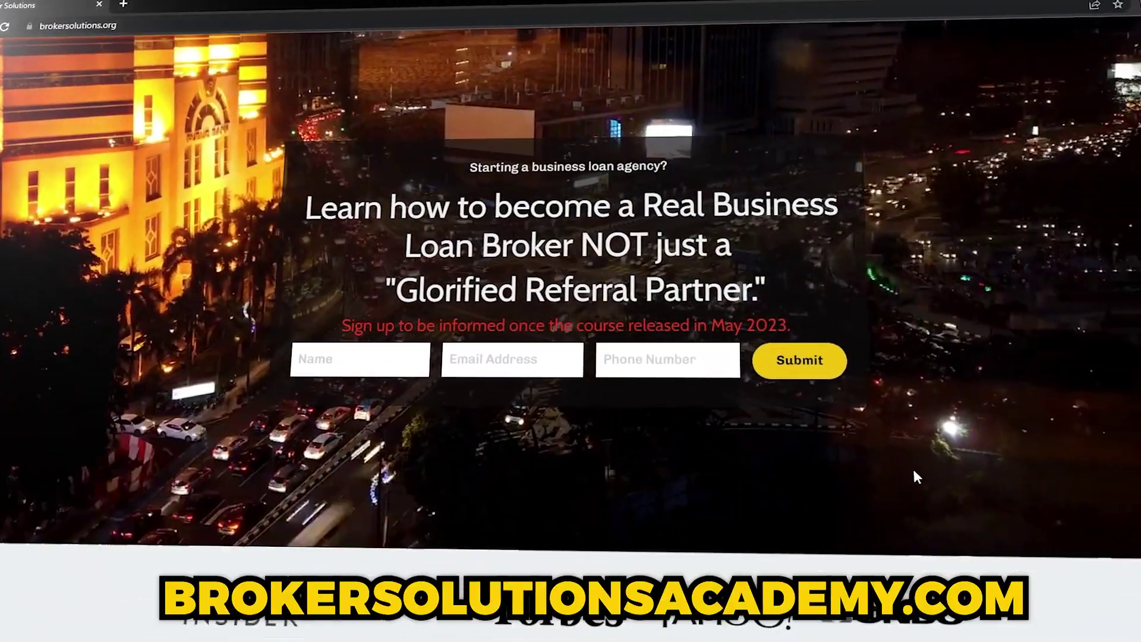
scroll(912, 466, "down", 10)
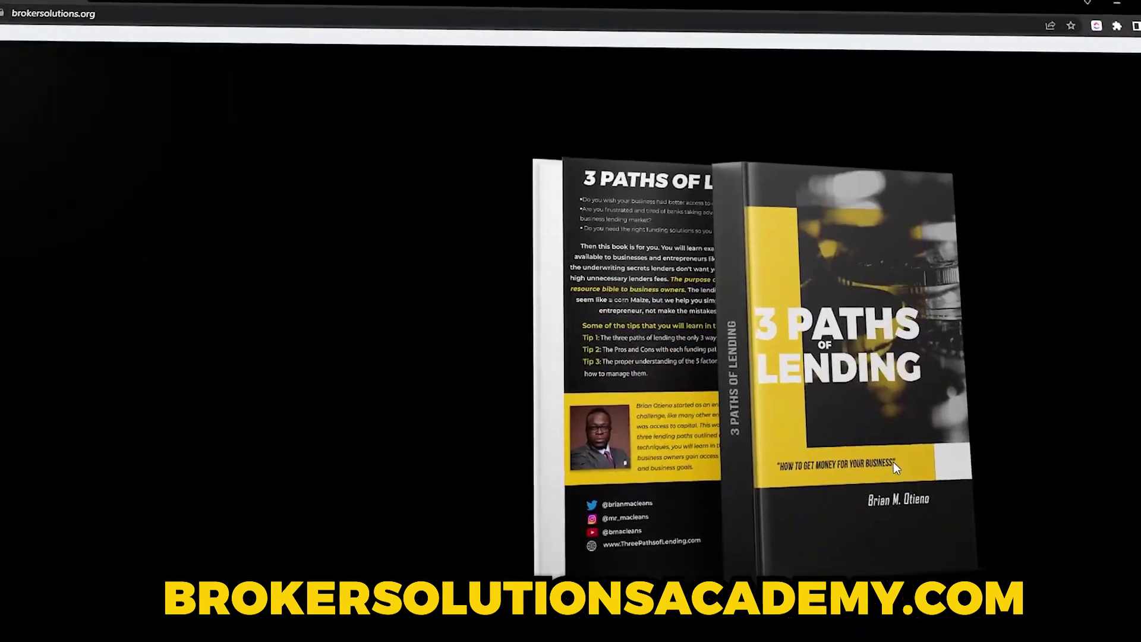
scroll(885, 460, "down", 8)
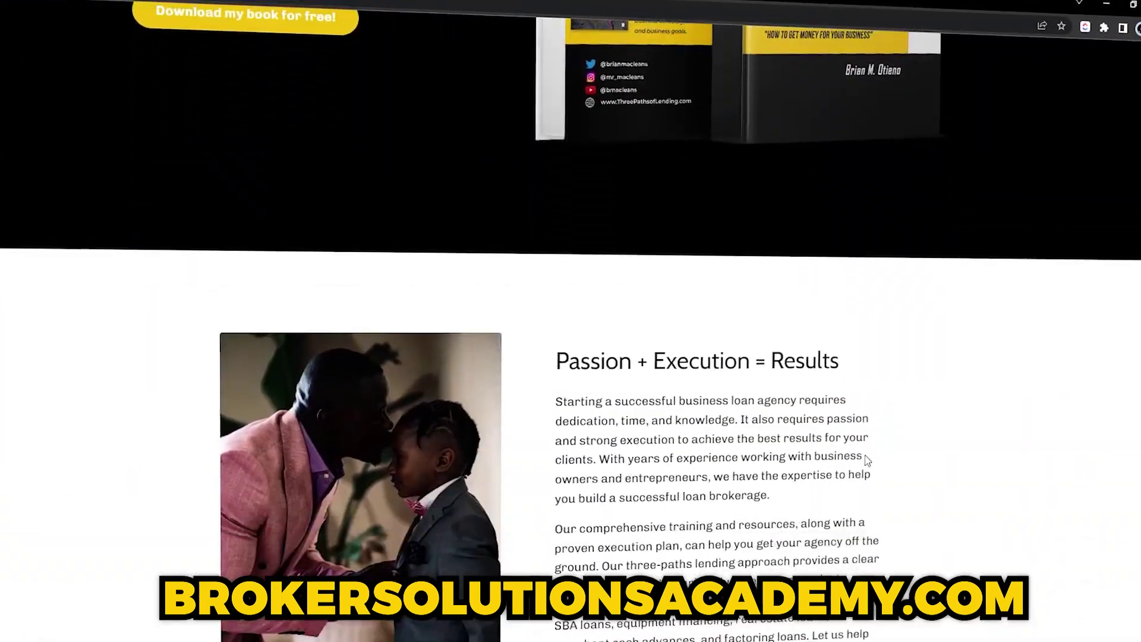